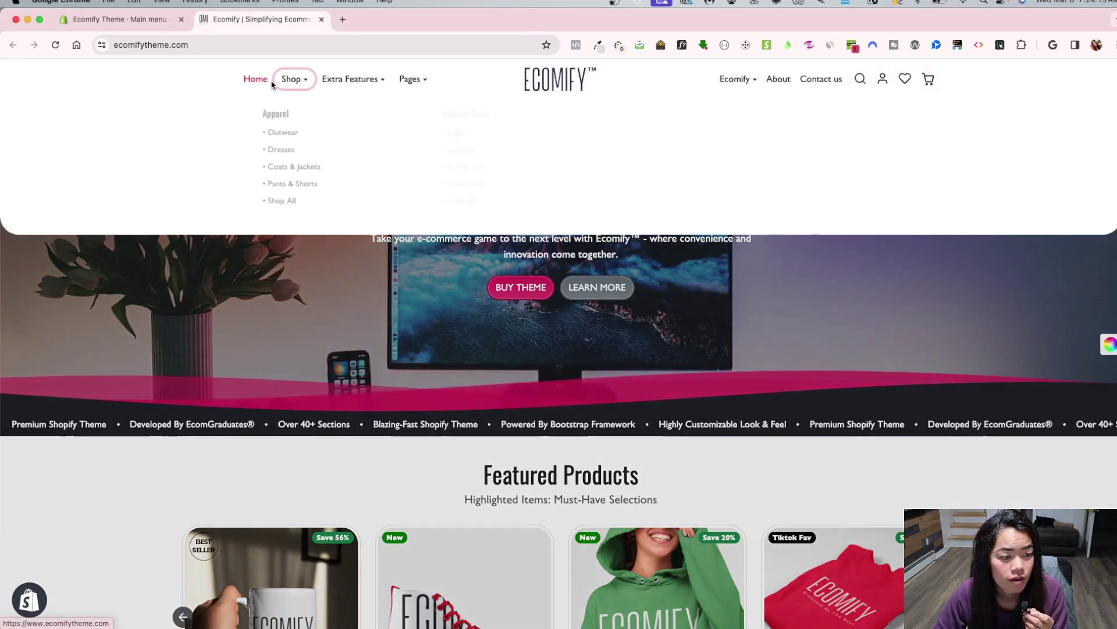
Step: Preview the live storefront navbar's dropdown menus, such as Shop and Ecomify
mouse_move(366, 82)
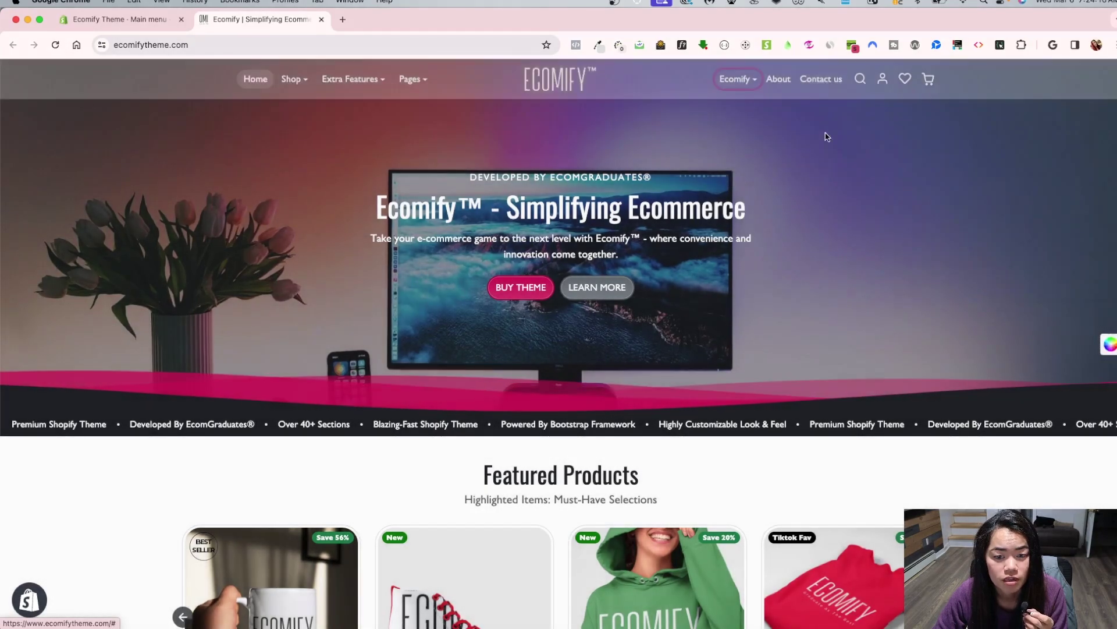
mouse_move(761, 84)
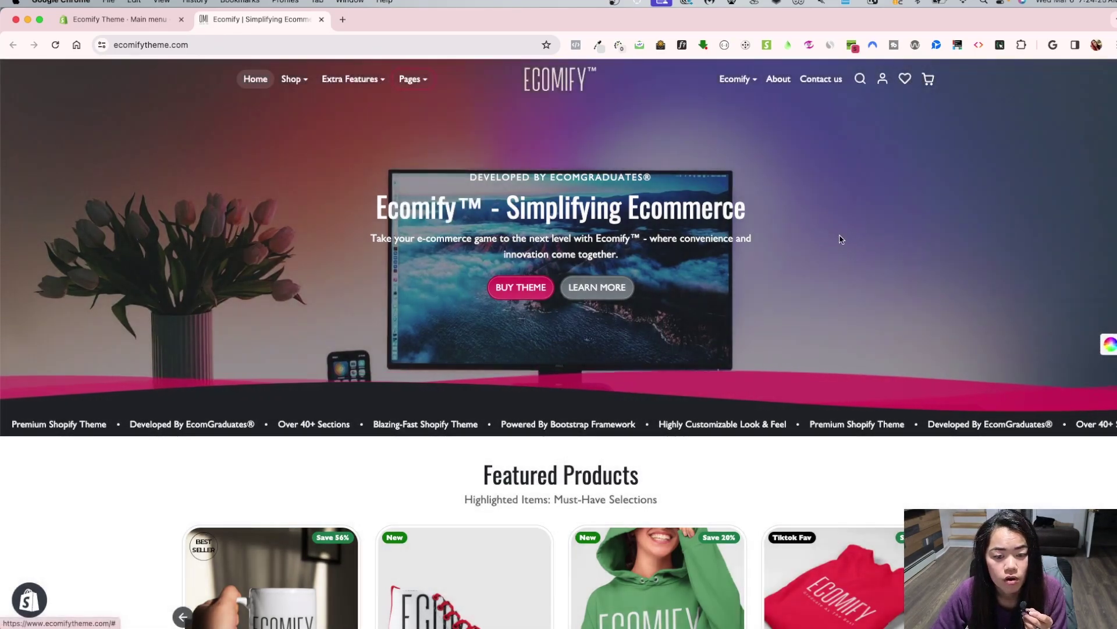
right_click(857, 232)
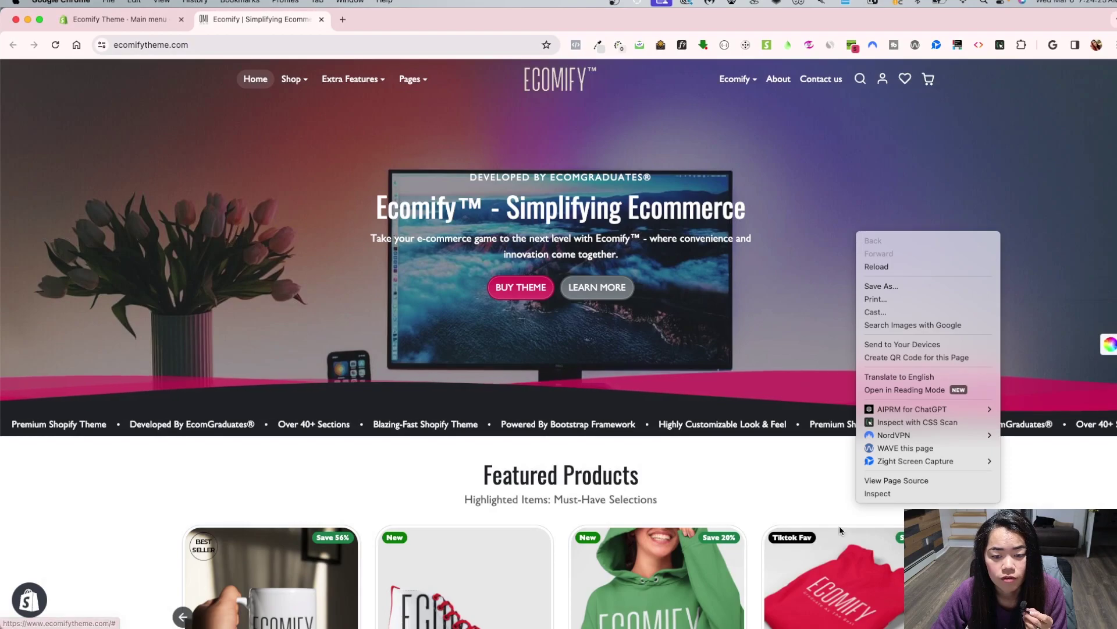
left_click(877, 494)
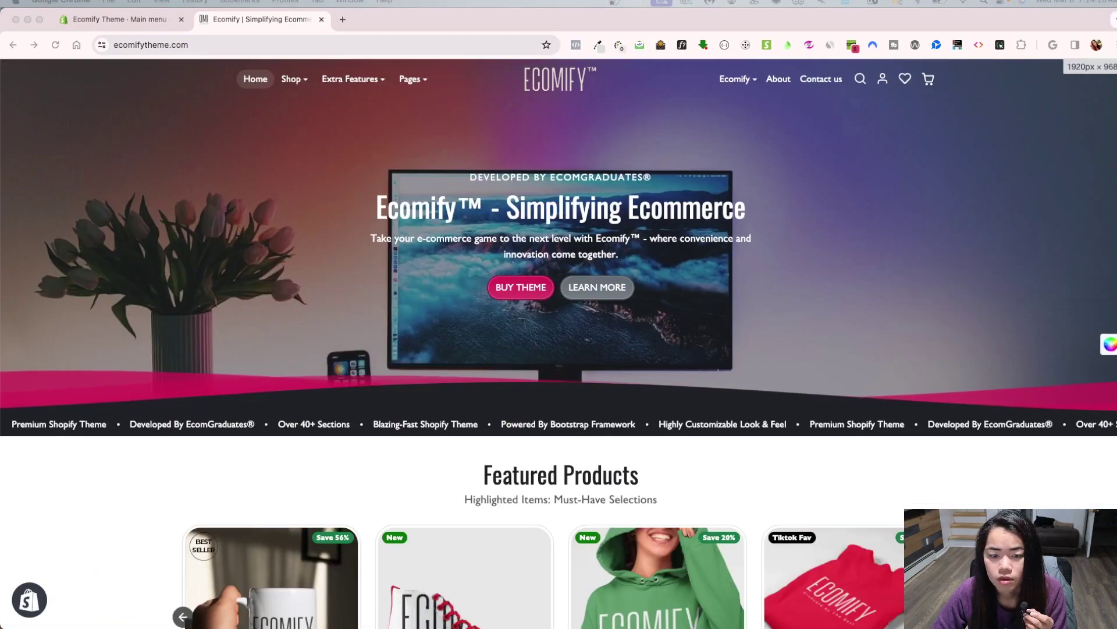
key("super+shift+m")
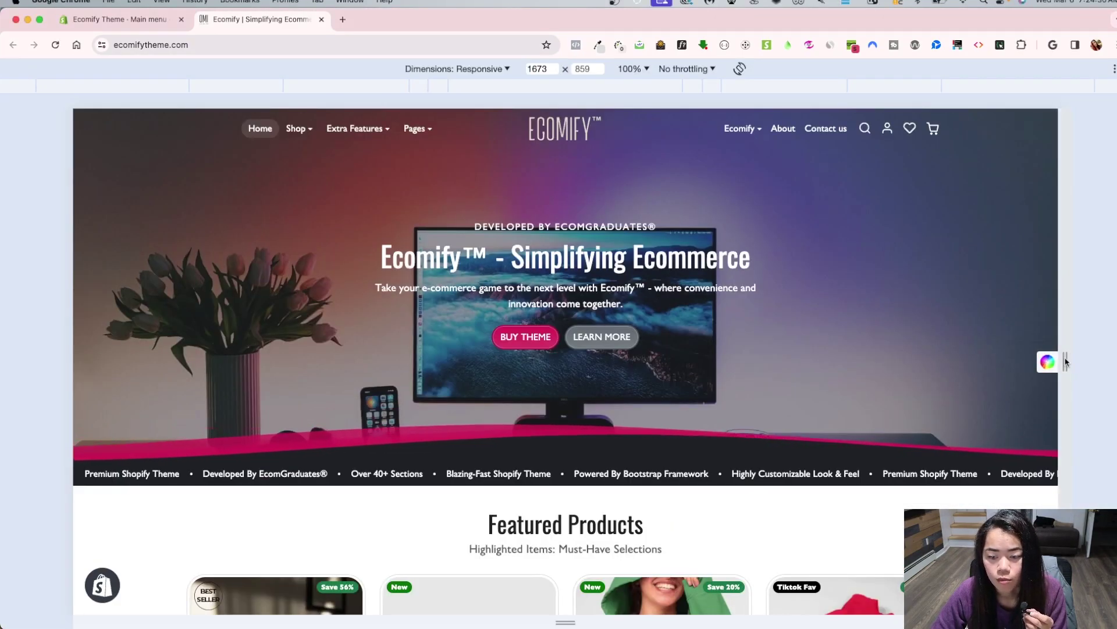
left_click_drag(1066, 362, 720, 349)
left_click(437, 126)
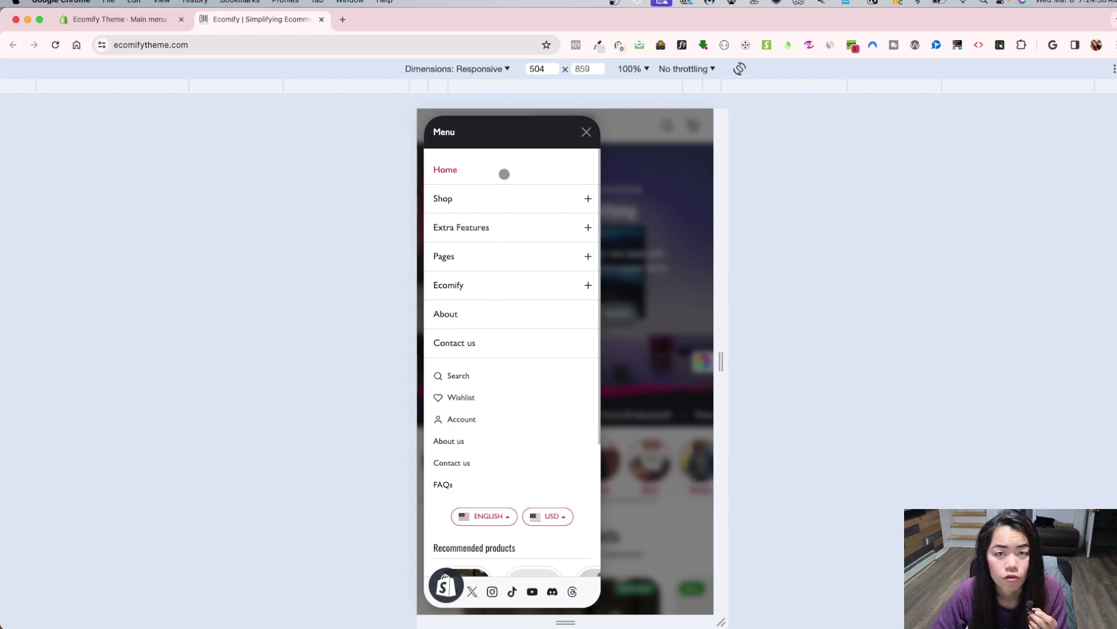
left_click(685, 324)
left_click_drag(721, 362, 1114, 361)
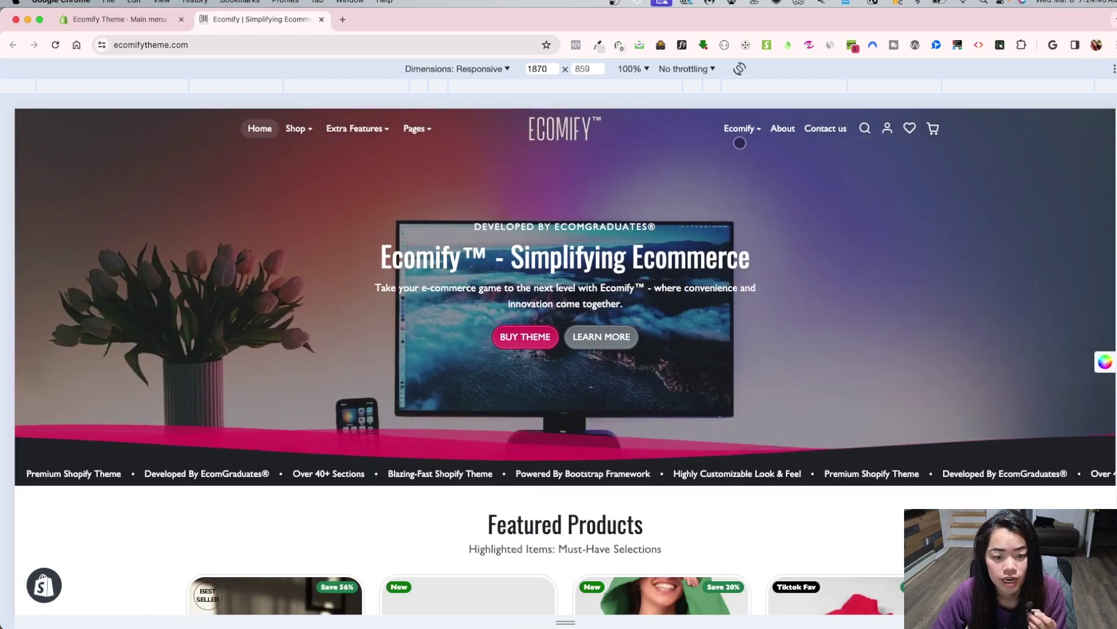
Step: Leave the responsive preview and compare the admin Main menu with the live storefront navbar
key("super+shift+m")
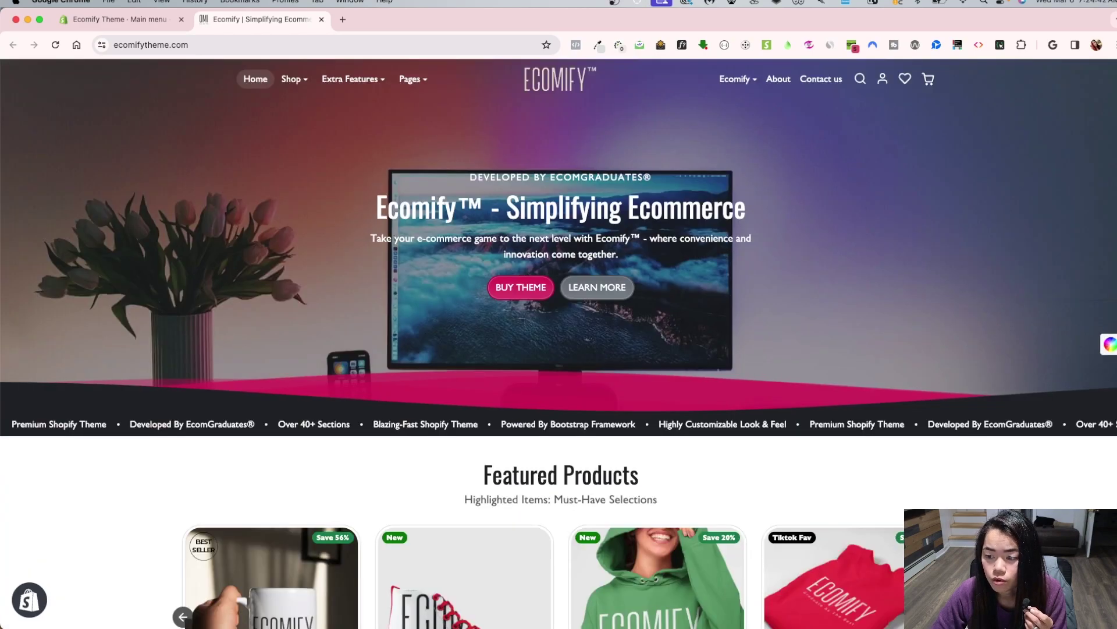
key("ctrl+shift+Tab")
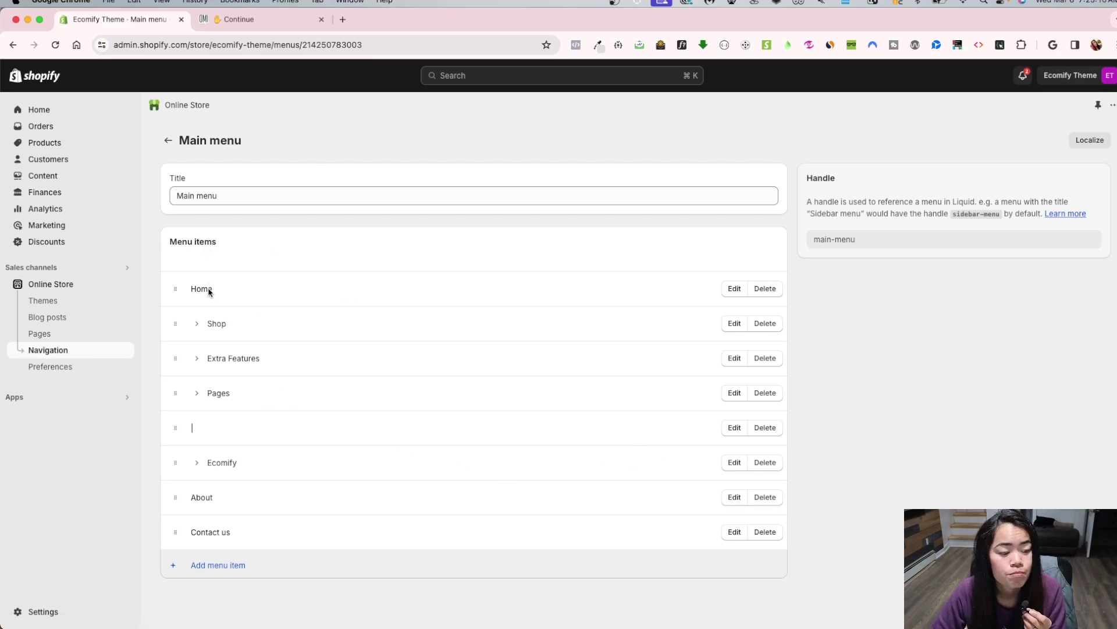
left_click(250, 19)
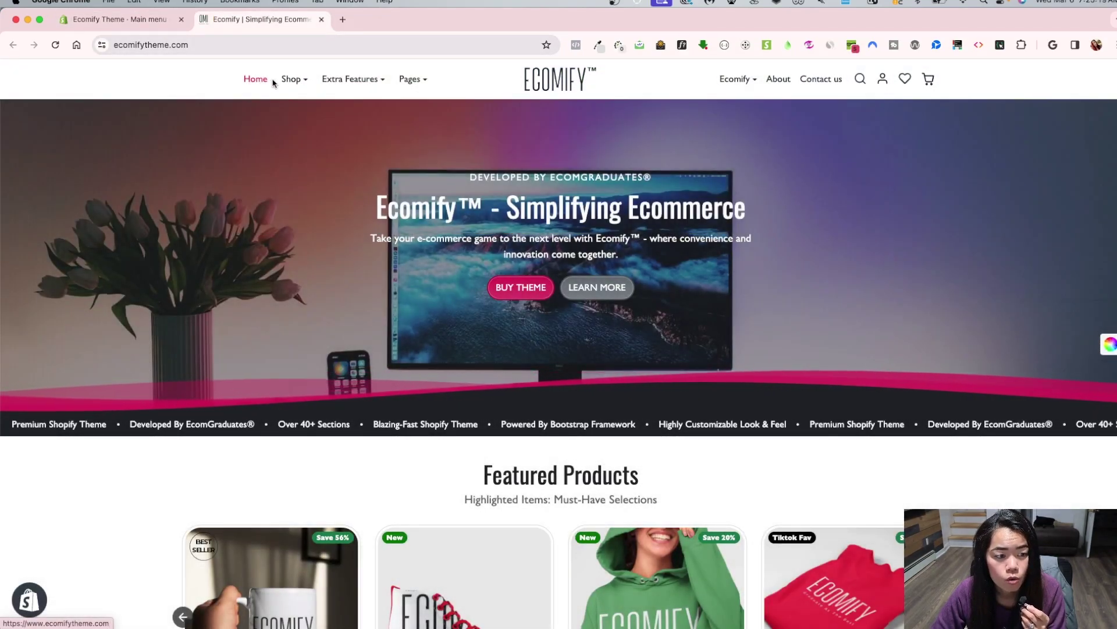
mouse_move(335, 76)
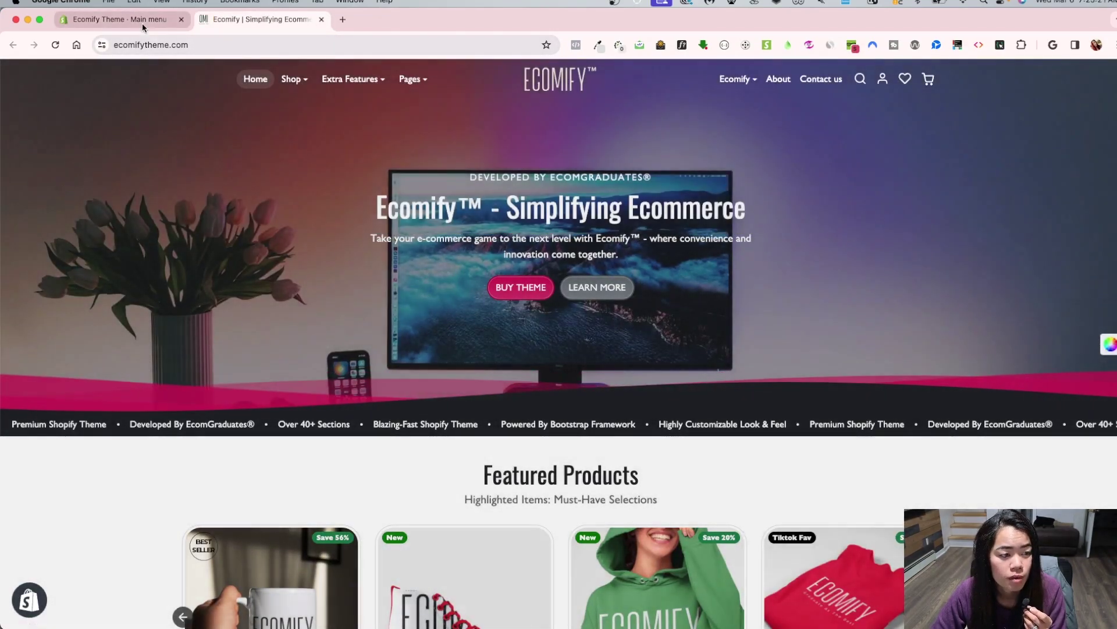
left_click(142, 21)
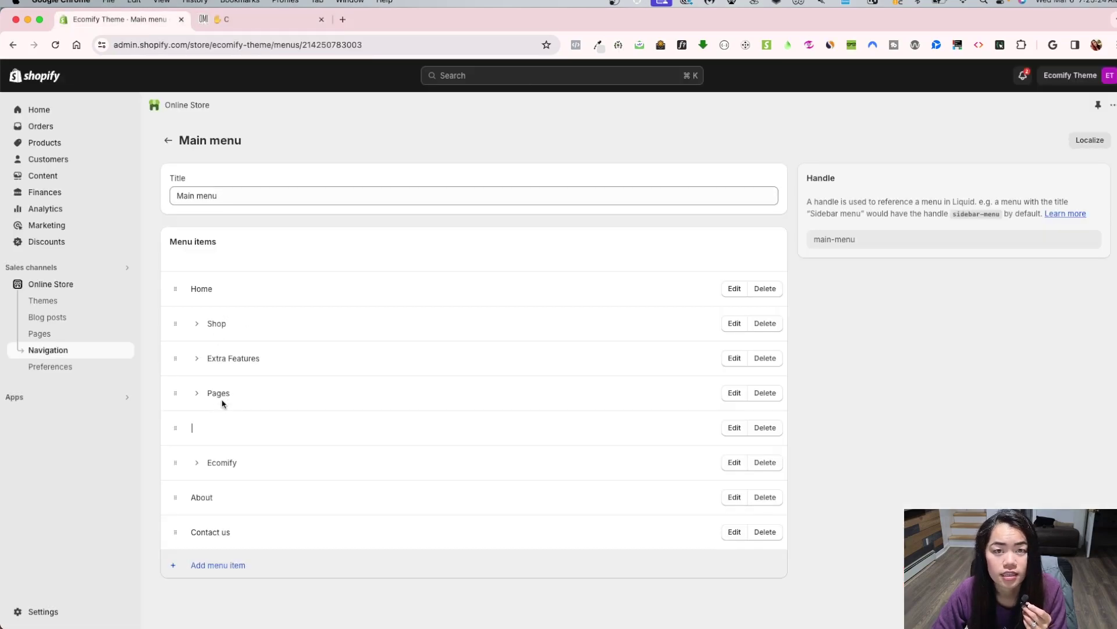
Step: Expand and collapse Shop's child items, then open the '|' separator item's settings
left_click(198, 324)
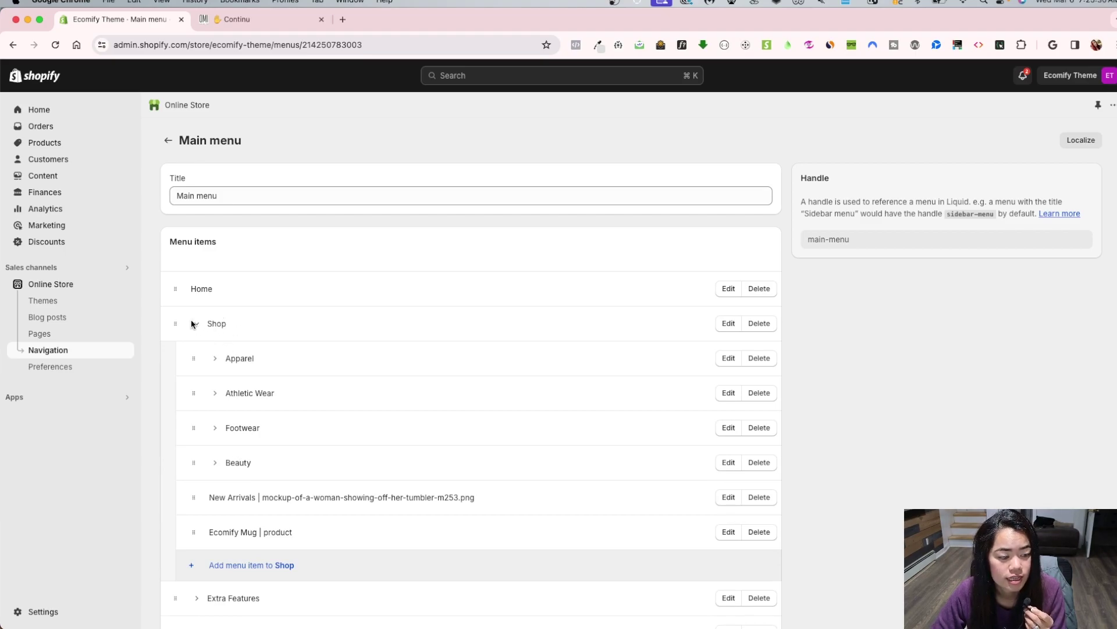
left_click(193, 324)
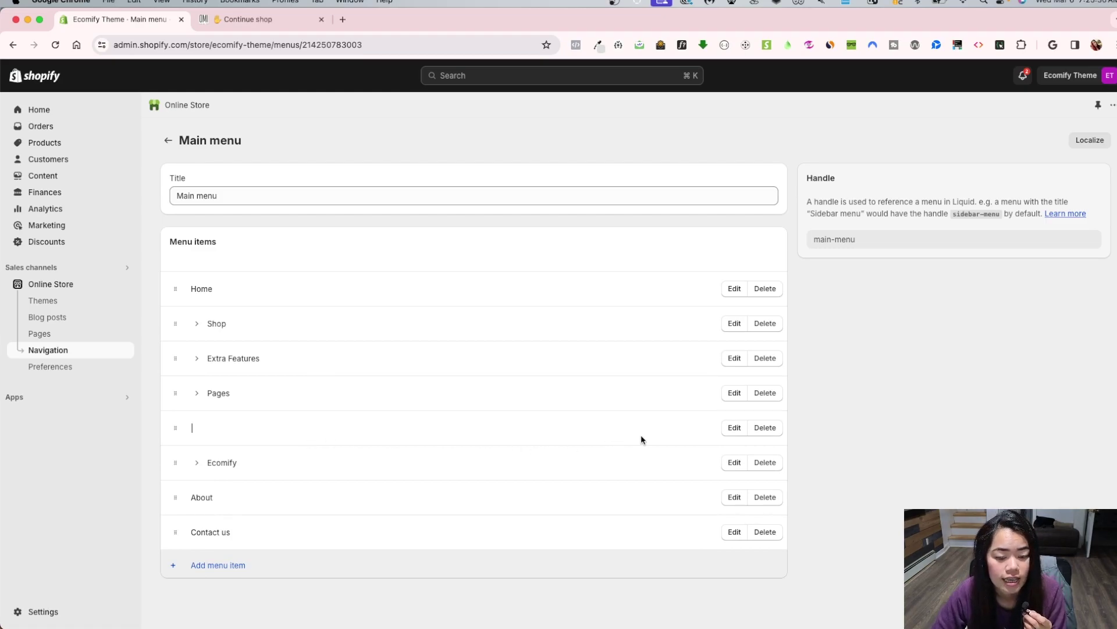
left_click(731, 428)
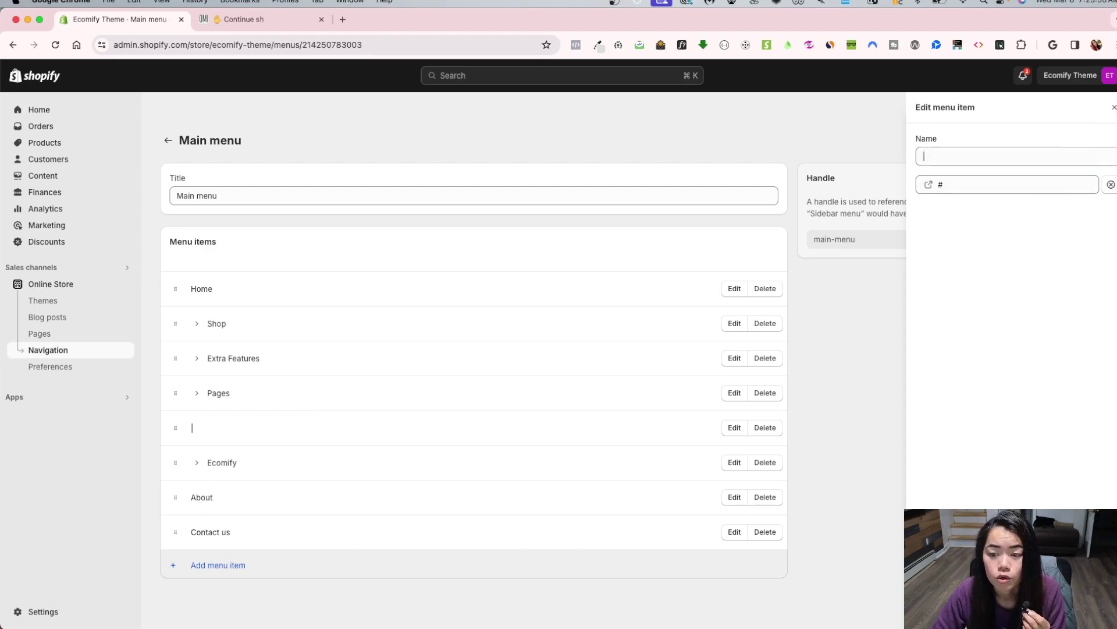
Step: Close the '|' item's edit panel without saving any changes
key("Escape")
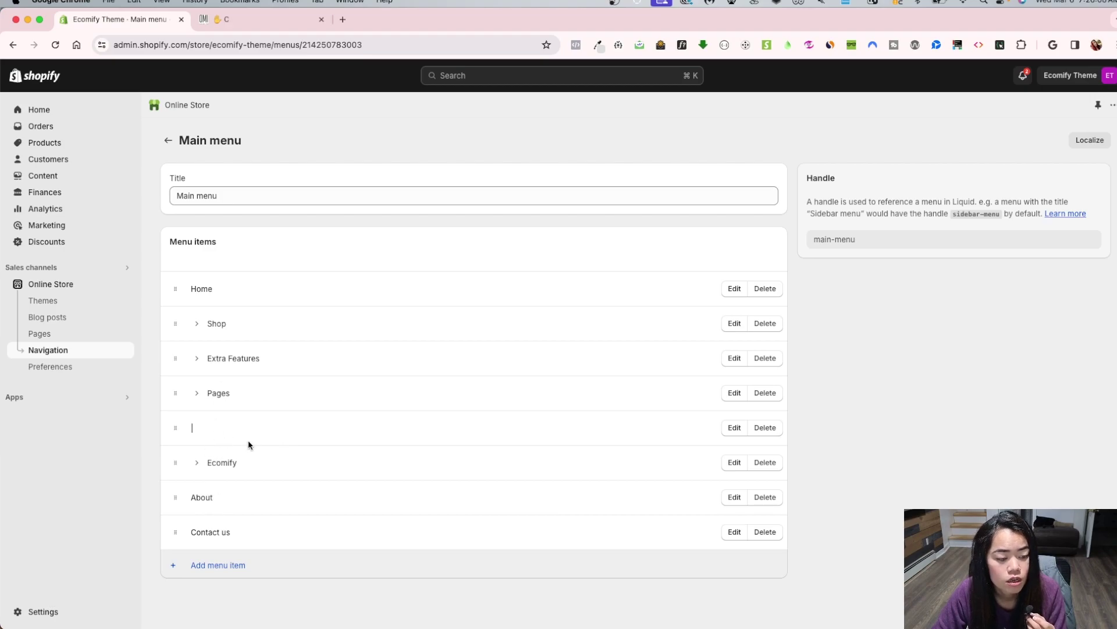
Step: Preview the Extra Features dropdown on the live storefront
left_click(256, 19)
mouse_move(738, 79)
left_click(352, 78)
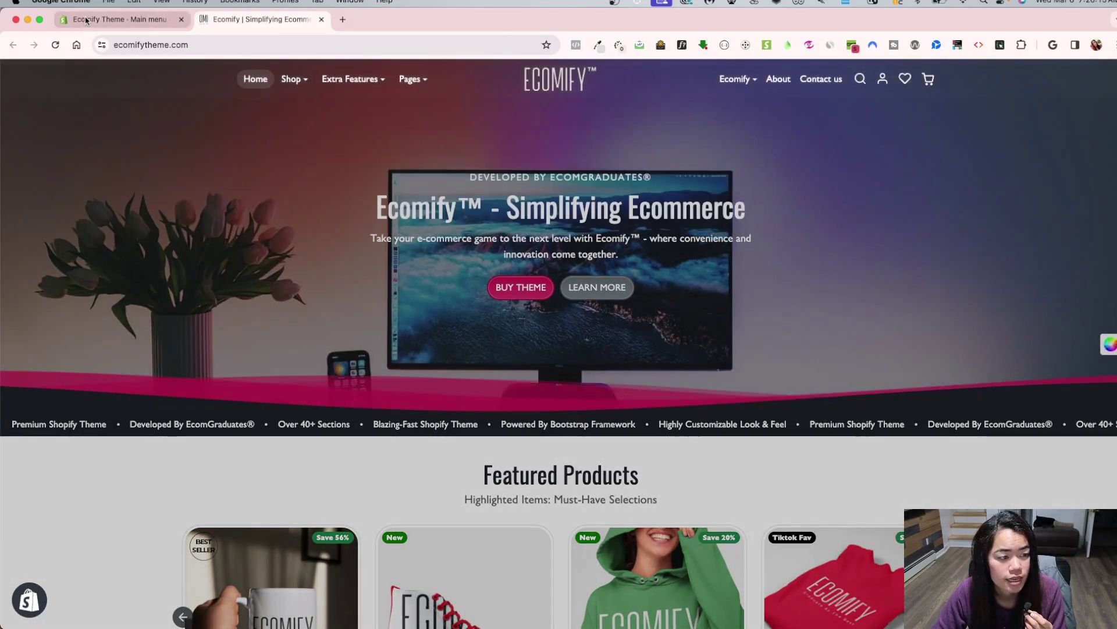
Step: Open the current ecomify-v3.3.0 theme in the theme editor
left_click(131, 20)
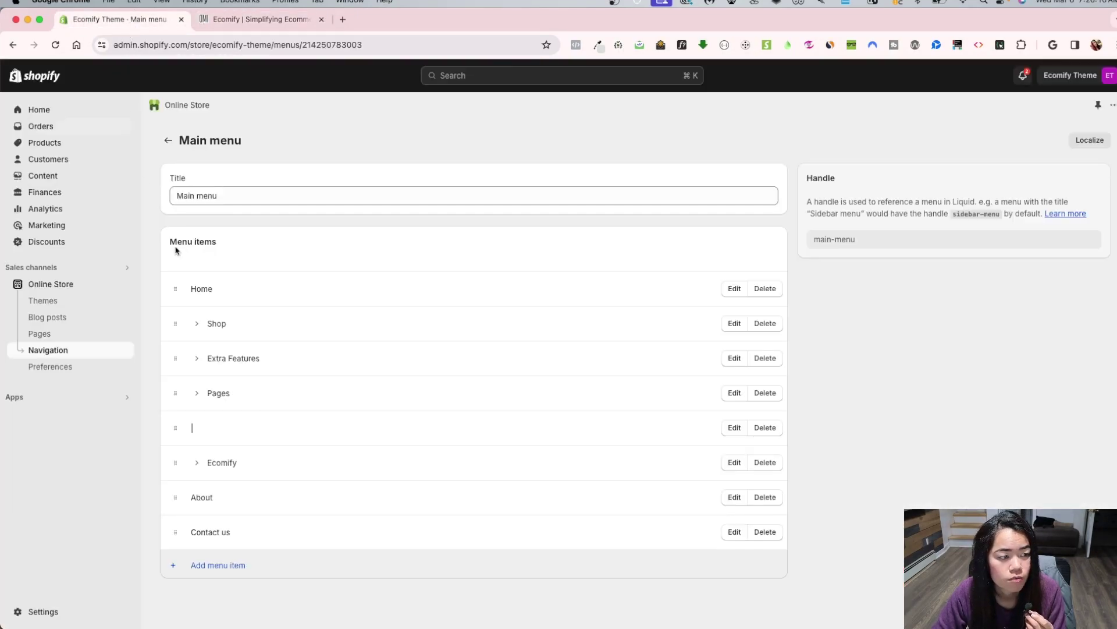
left_click(58, 284)
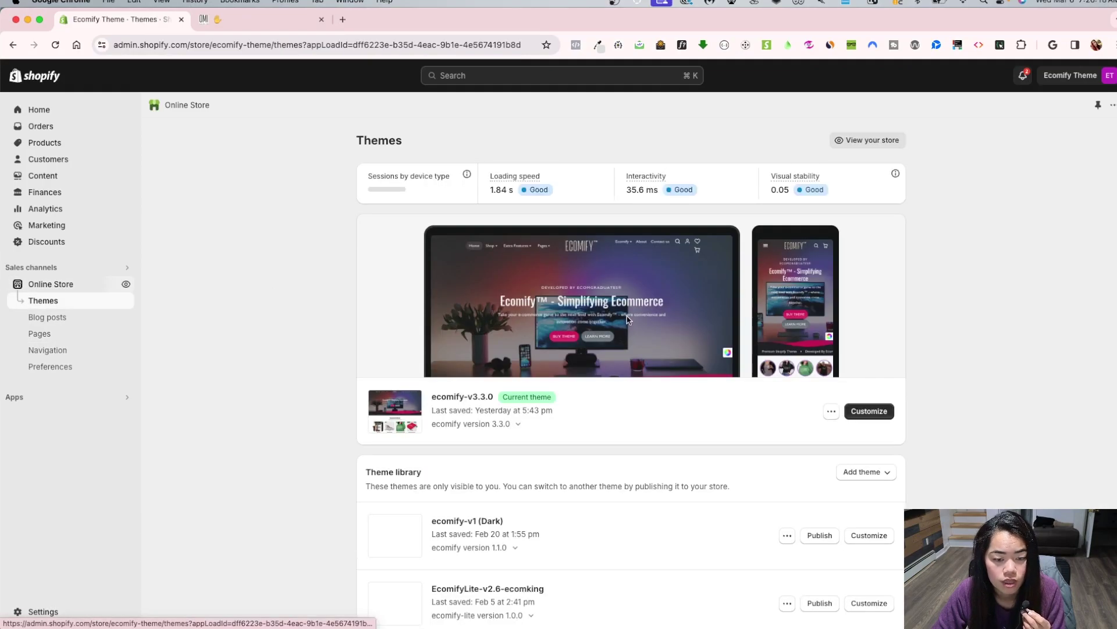
left_click(1063, 412)
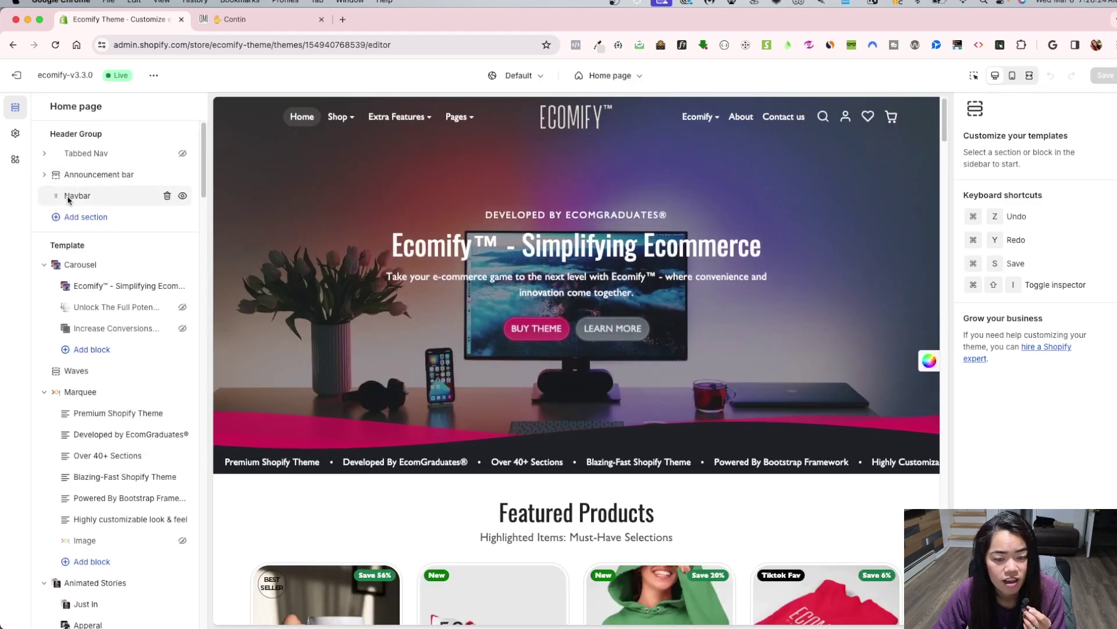
Step: Open the Navbar section's settings and scroll through its options
left_click(73, 196)
scroll(1034, 408, "down", 4)
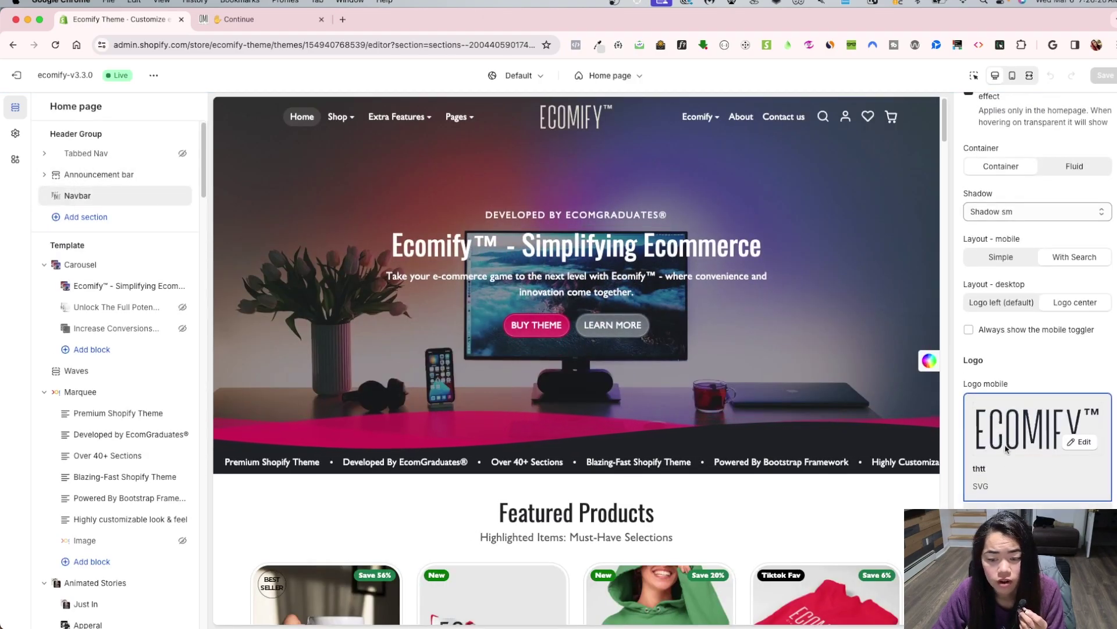
scroll(1034, 452, "down", 3)
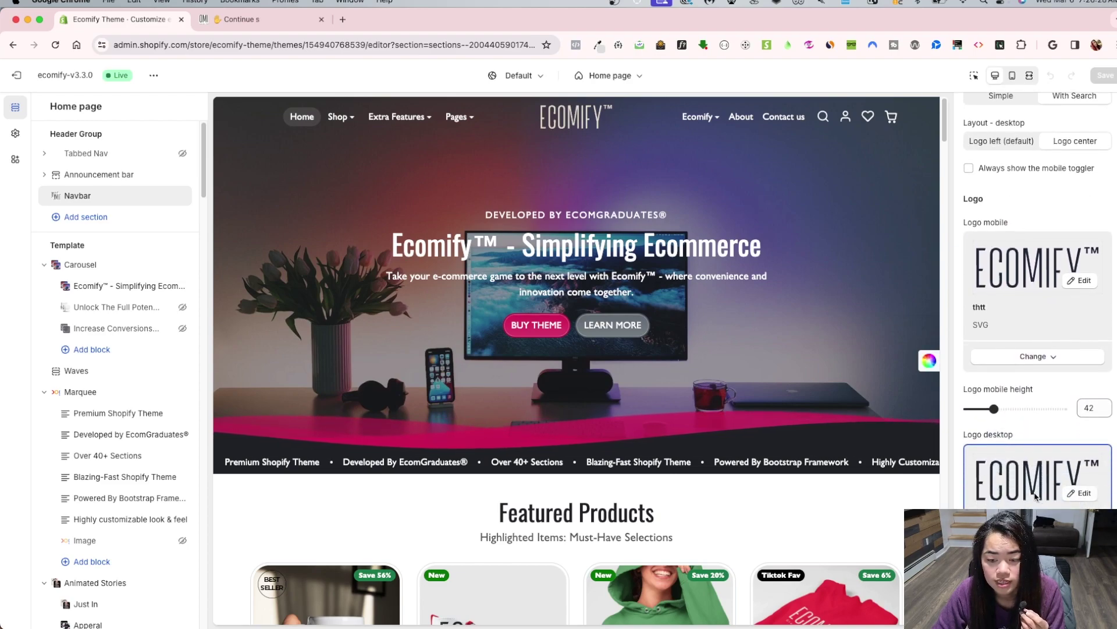
scroll(1041, 408, "down", 3)
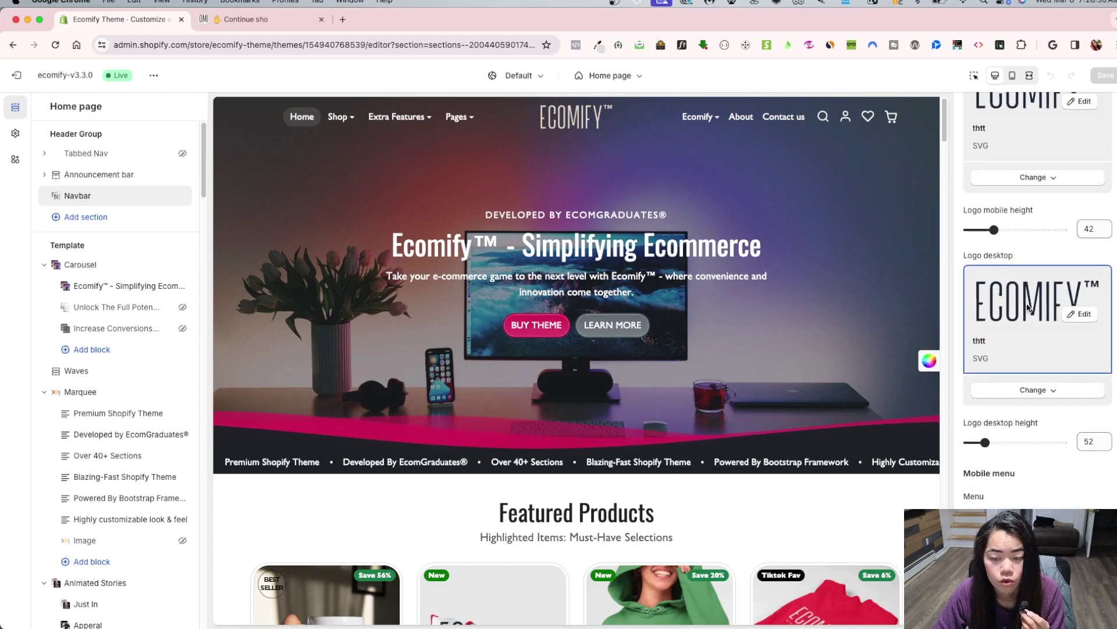
scroll(1042, 460, "down", 3)
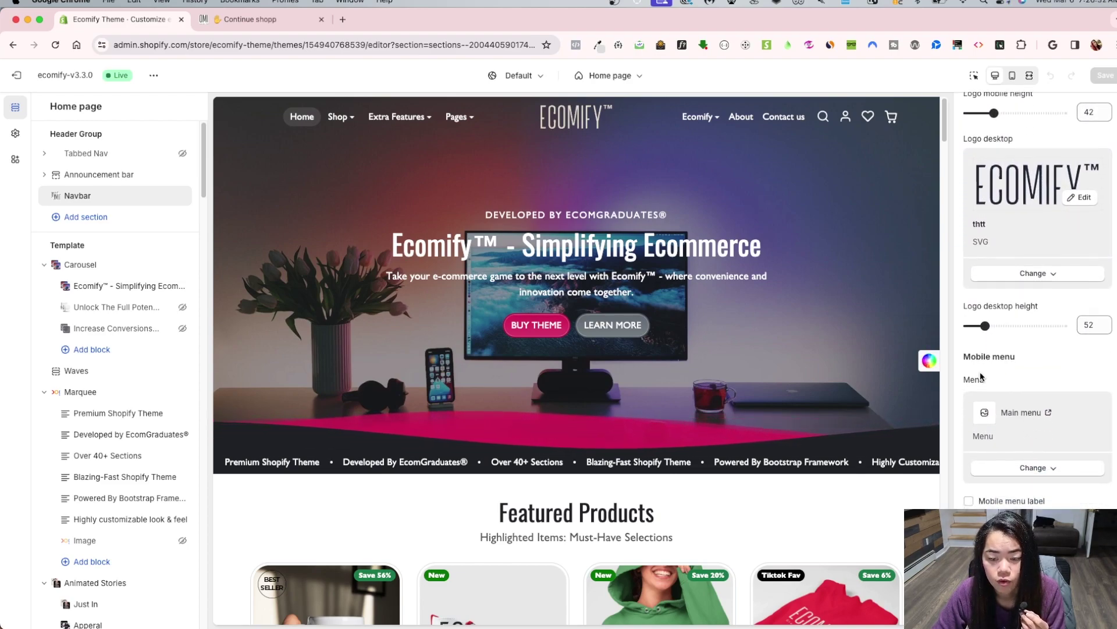
scroll(1019, 439, "down", 4)
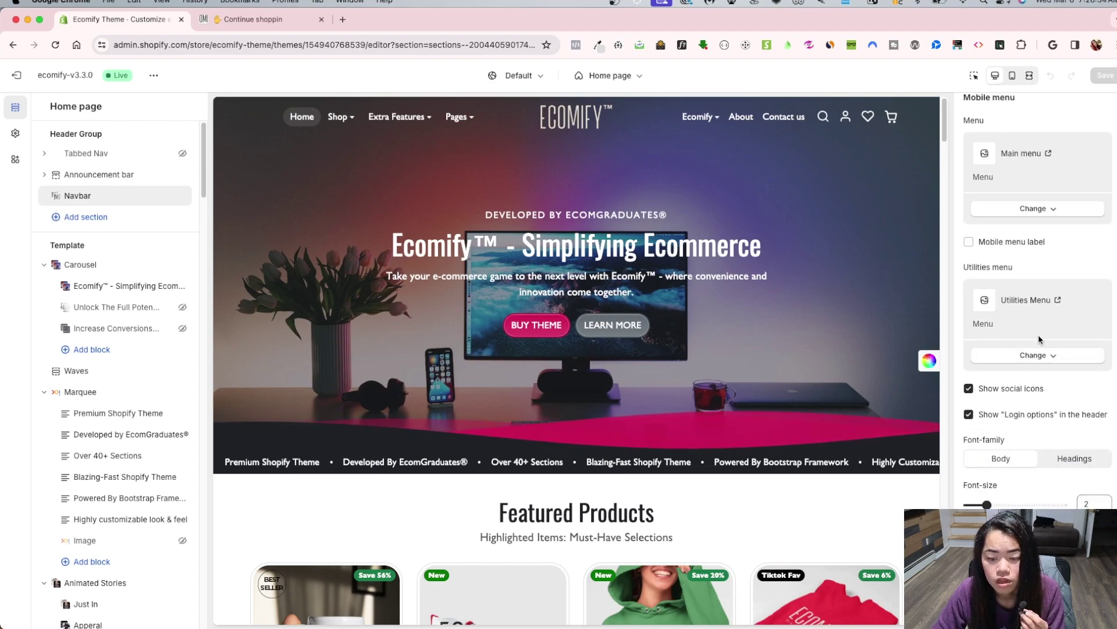
scroll(1025, 454, "down", 5)
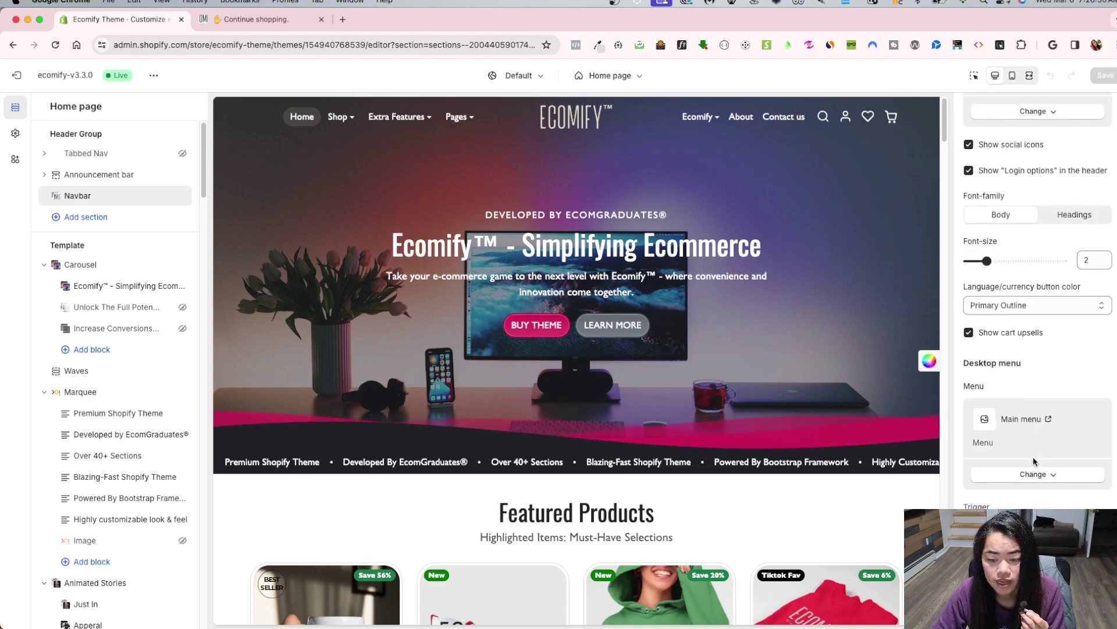
scroll(1035, 475, "down", 3)
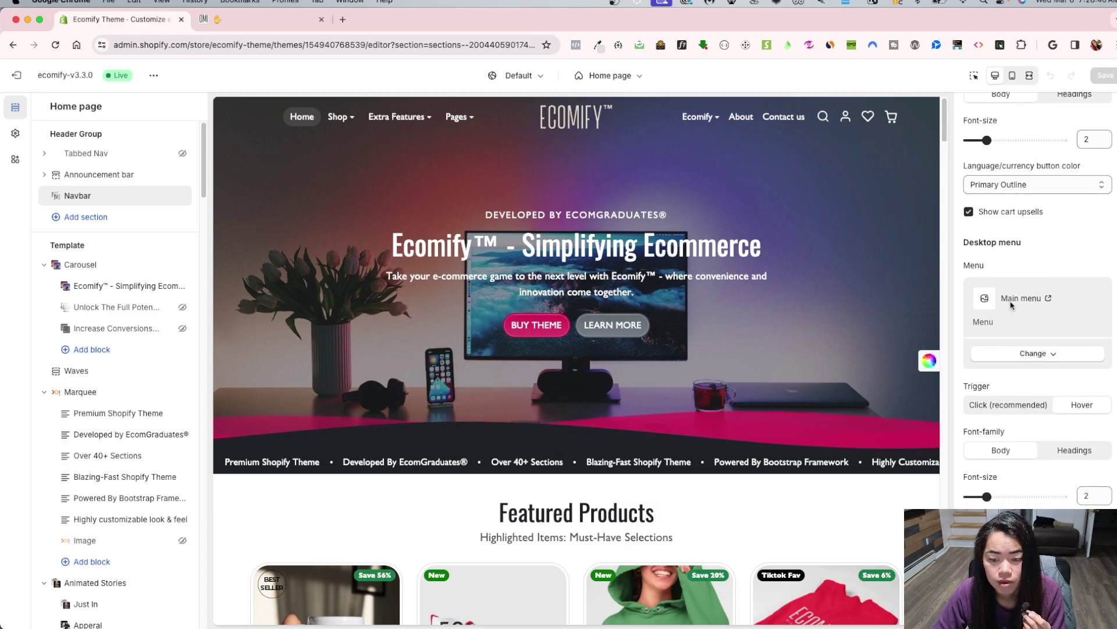
Step: Compare with the live storefront header, then scroll back up through the Navbar settings
left_click(262, 20)
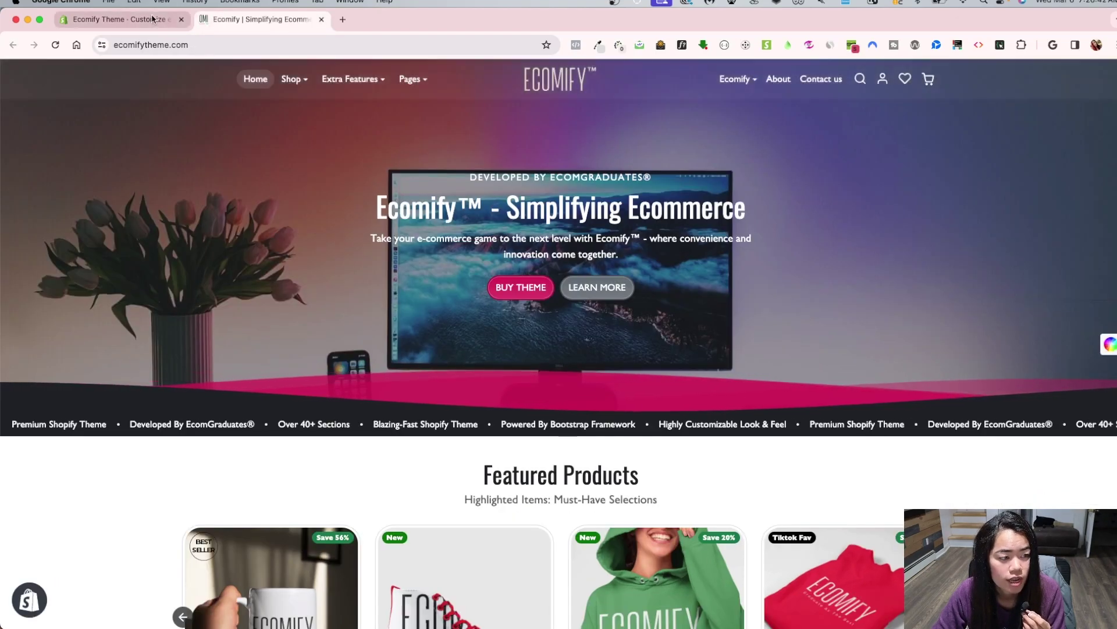
left_click(120, 19)
scroll(1031, 424, "down", 3)
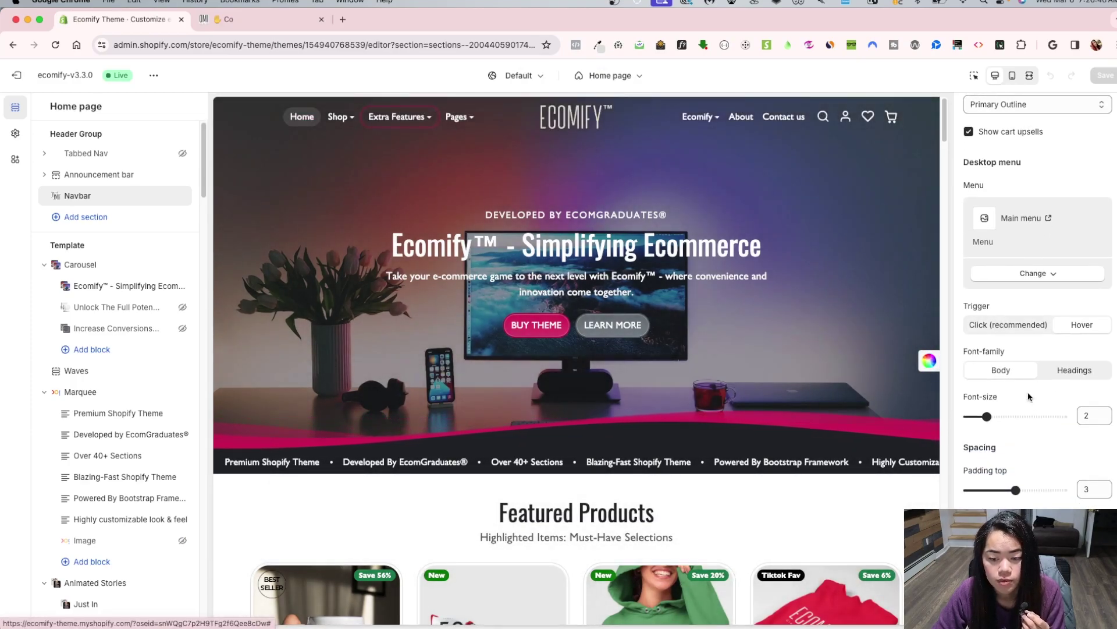
scroll(1036, 408, "up", 5)
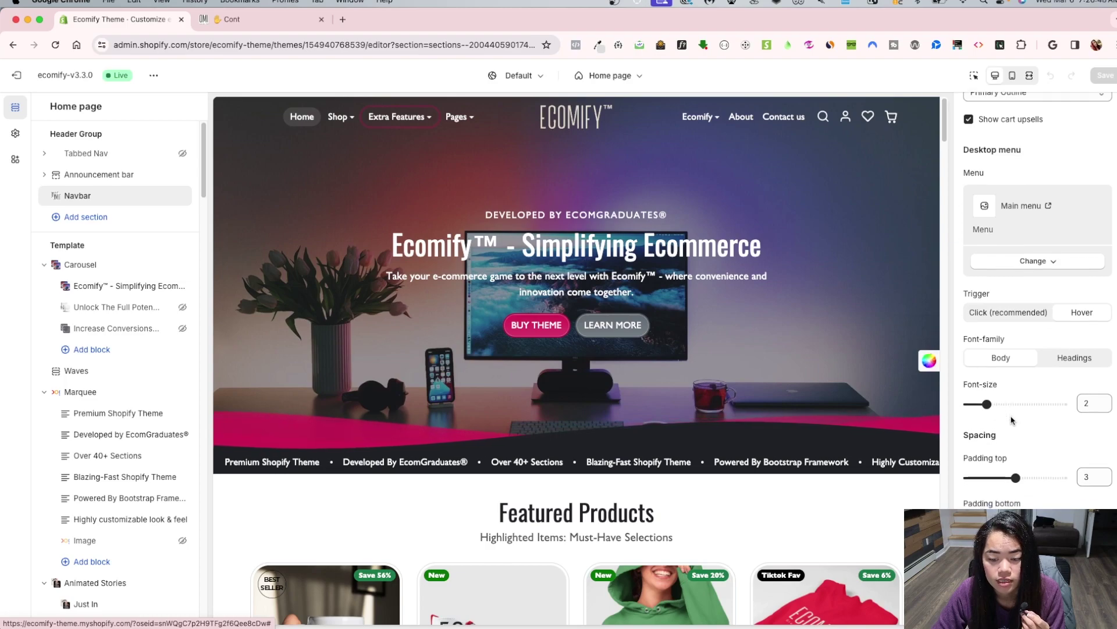
scroll(1033, 416, "up", 5)
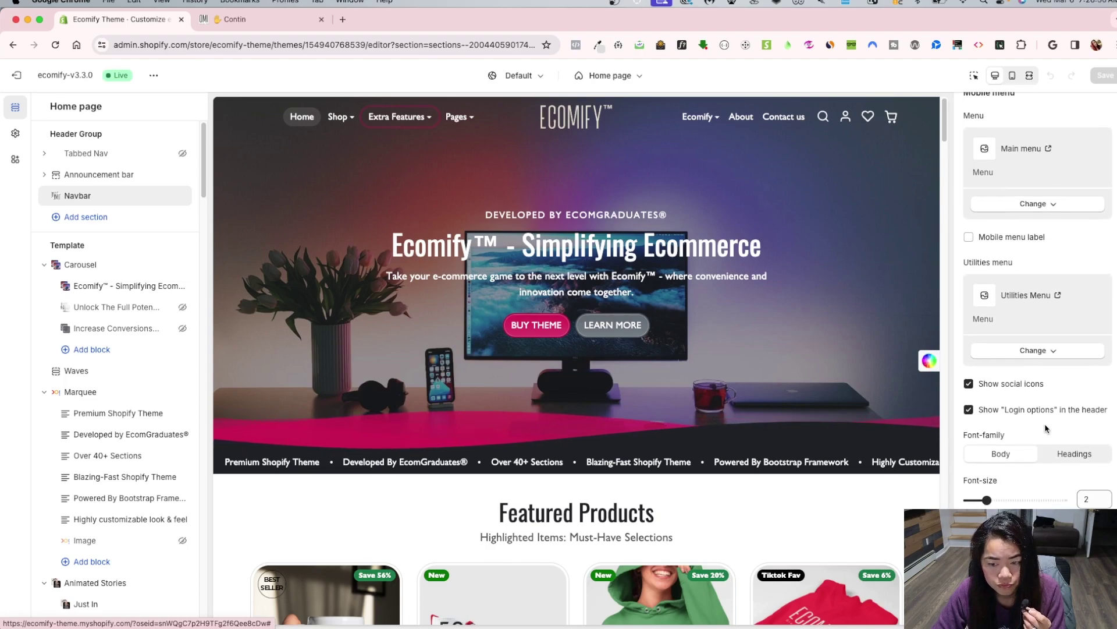
scroll(1045, 457, "up", 1)
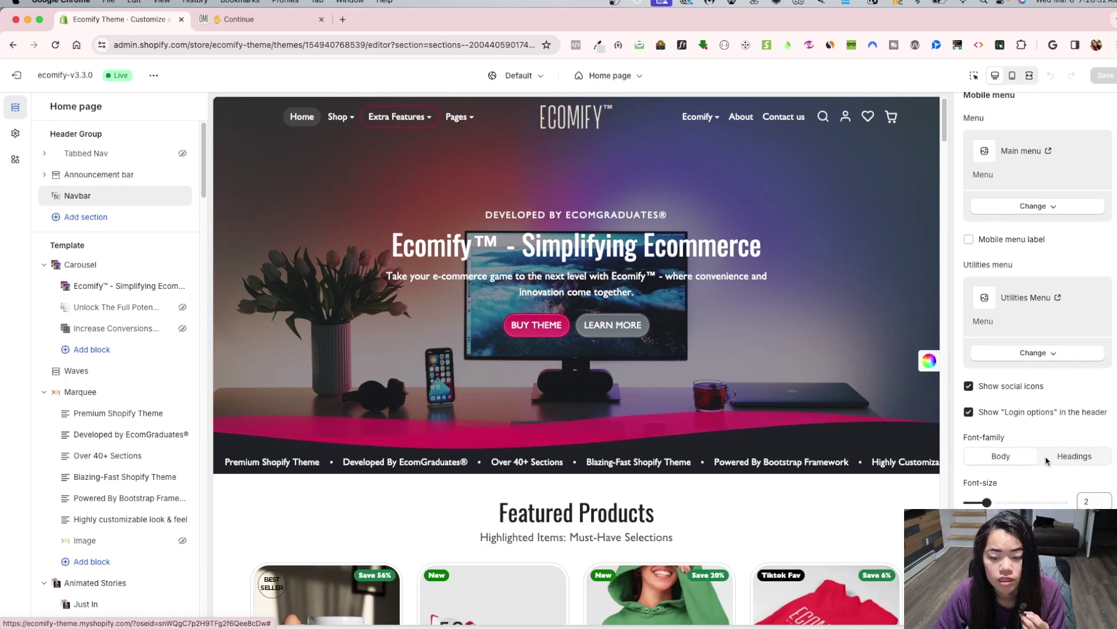
scroll(1042, 460, "up", 15)
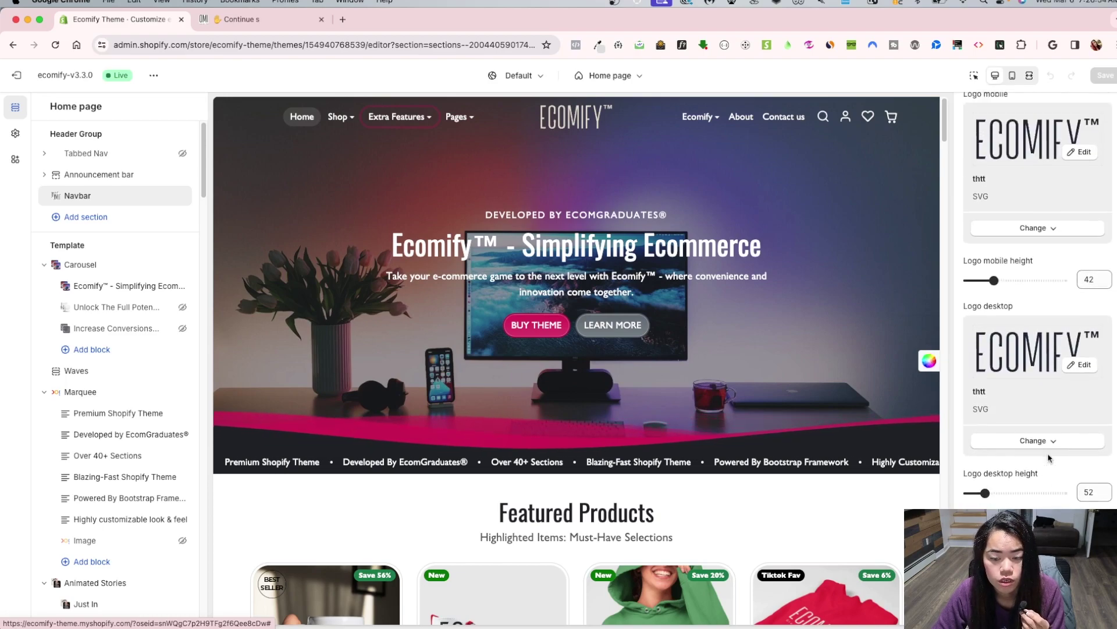
scroll(1034, 457, "up", 2)
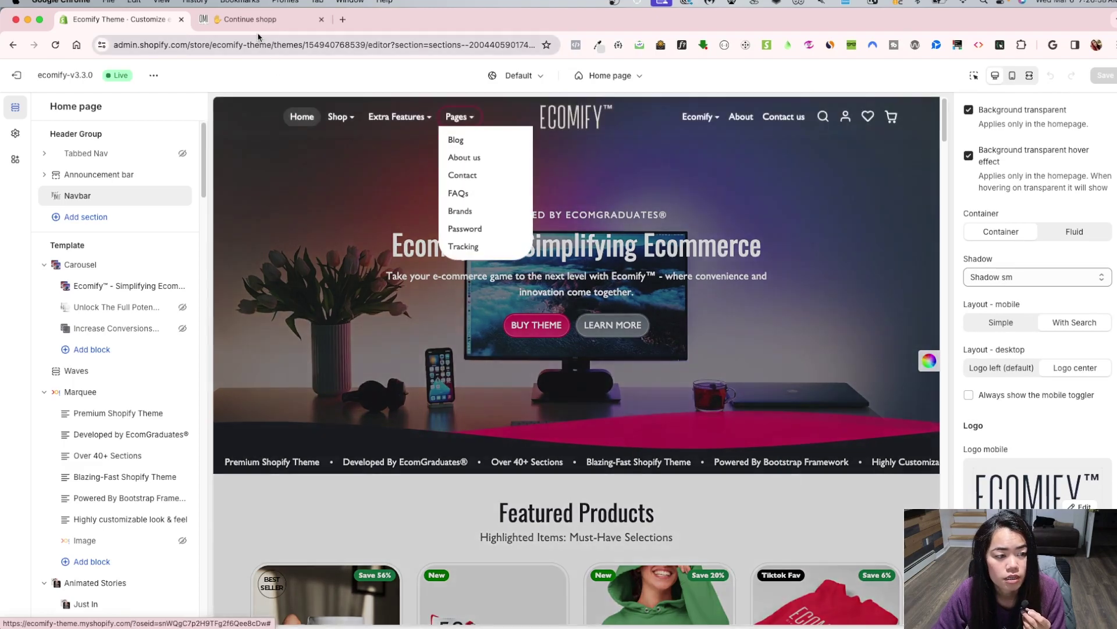
Step: Load the admin Themes page in a new tab and expand the Online Store section
left_click(256, 19)
key("ctrl+shift+Tab")
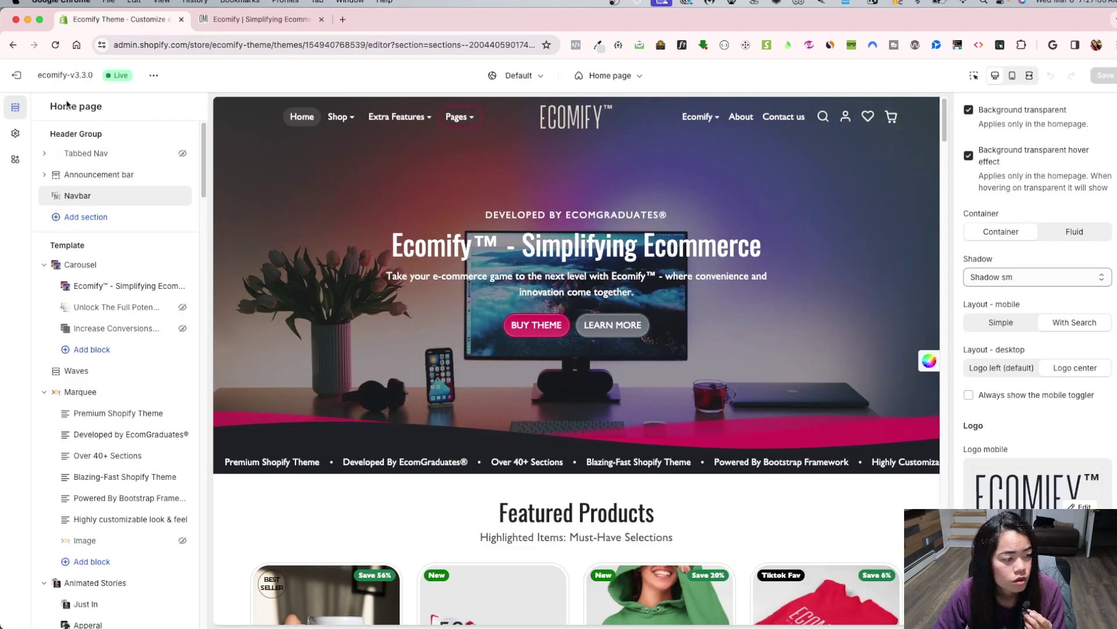
key("ctrl+shift+Tab")
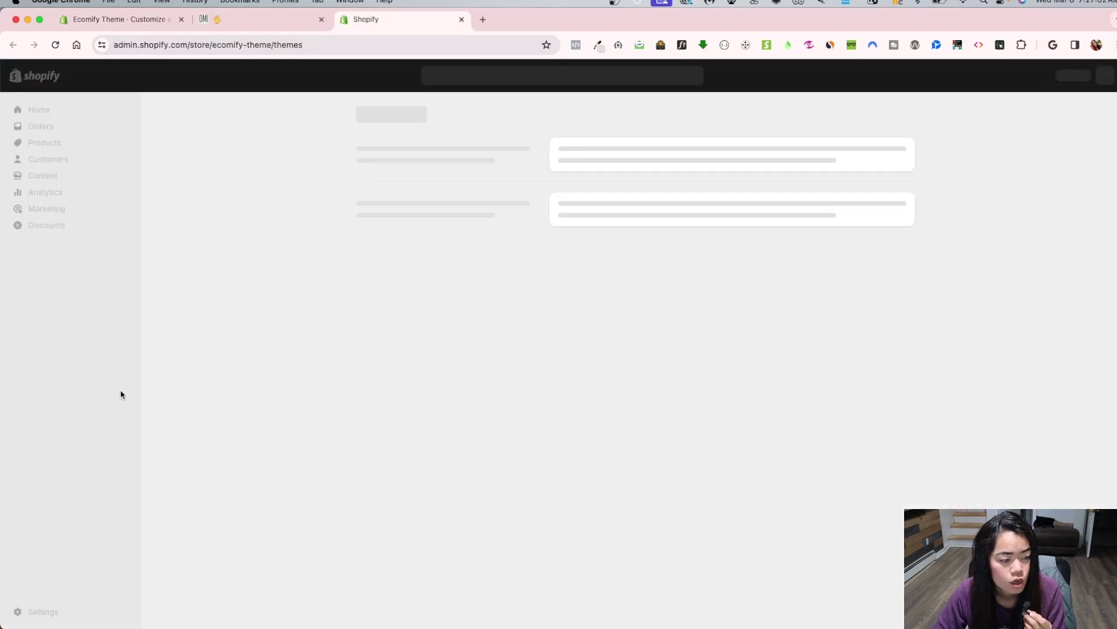
left_click(77, 336)
Step: Delete the '|' separator item from the Main menu and save the menu
left_click(47, 351)
left_click(501, 315)
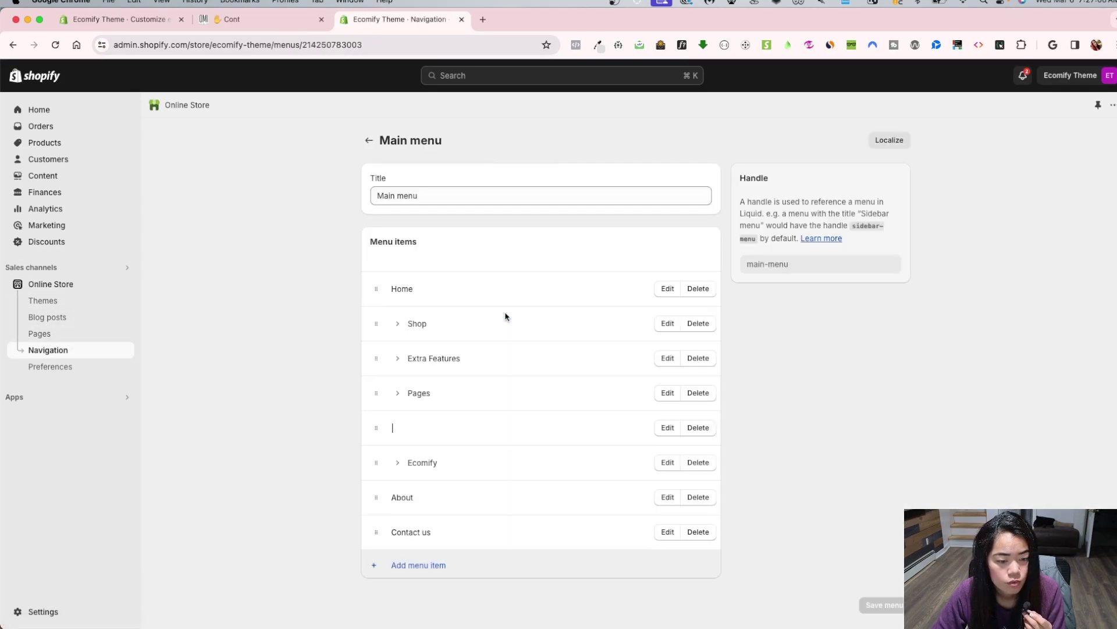
left_click(756, 429)
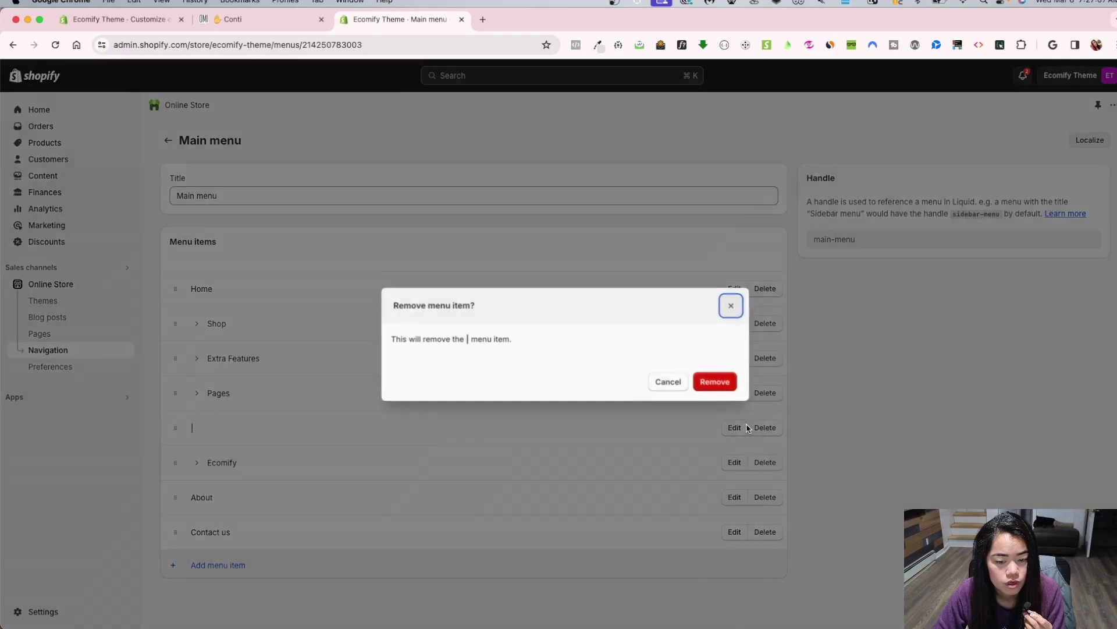
left_click(712, 383)
left_click(886, 80)
left_click(275, 19)
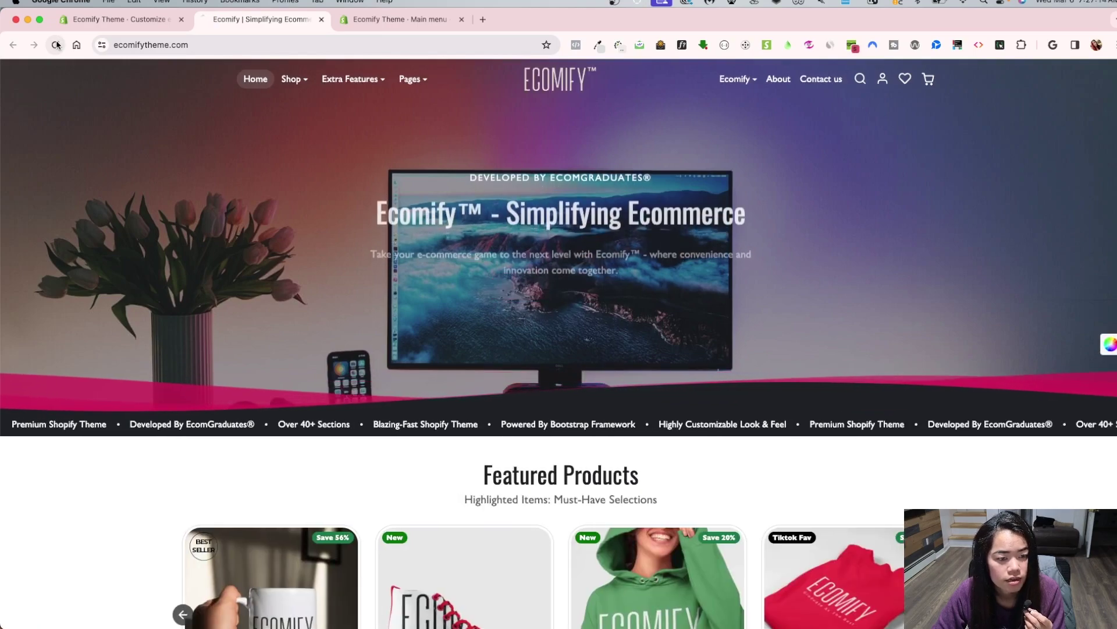
Step: Reload the storefront three times to check for the menu change
left_click(57, 45)
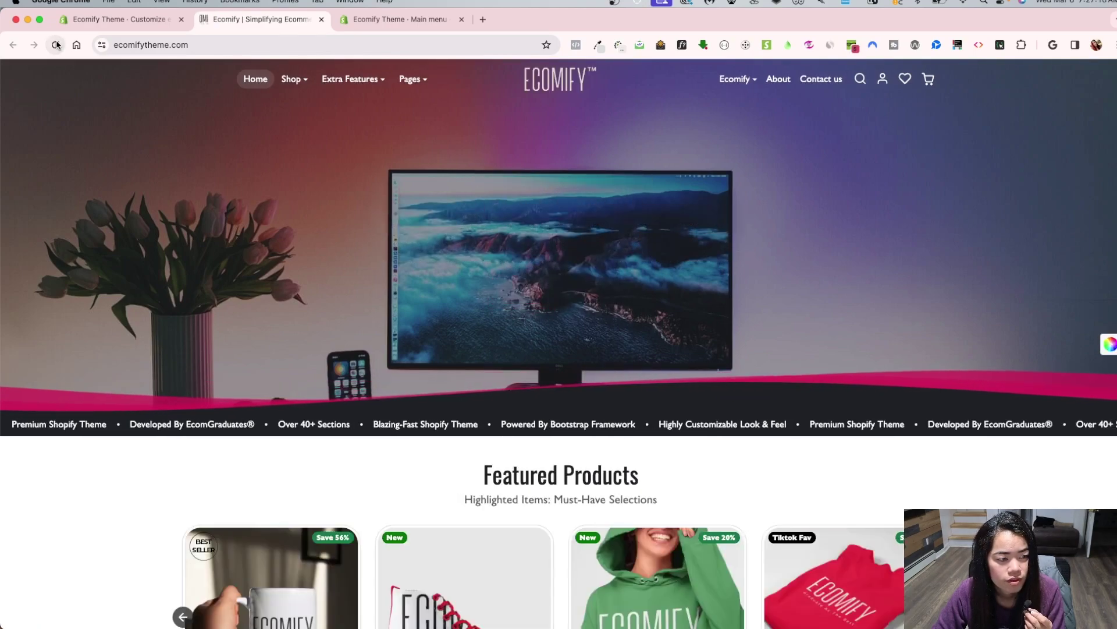
left_click(56, 45)
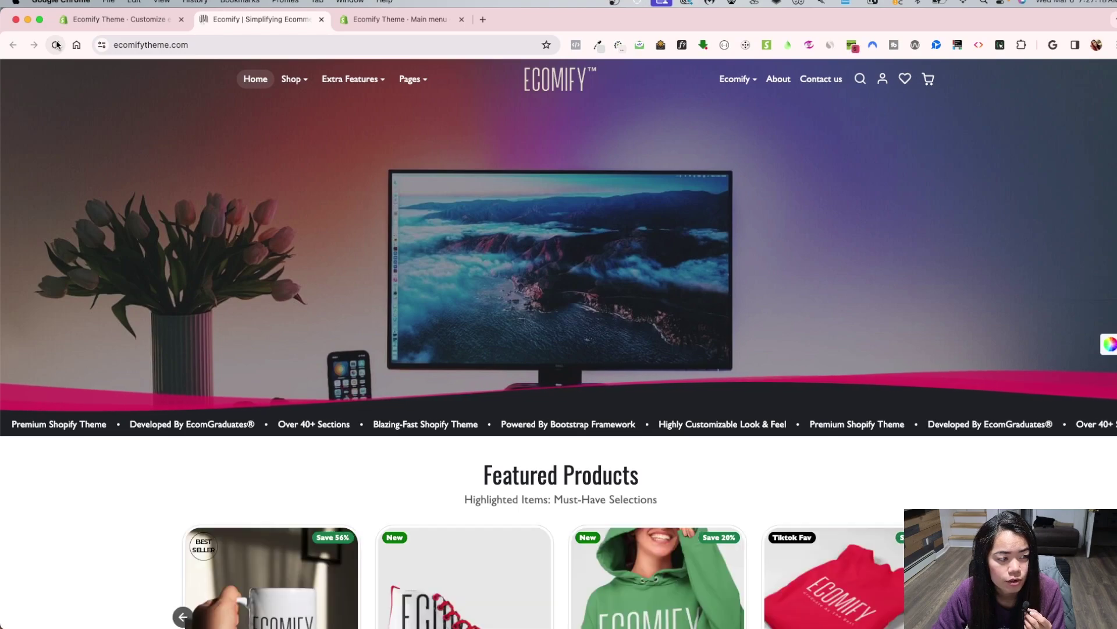
left_click(57, 45)
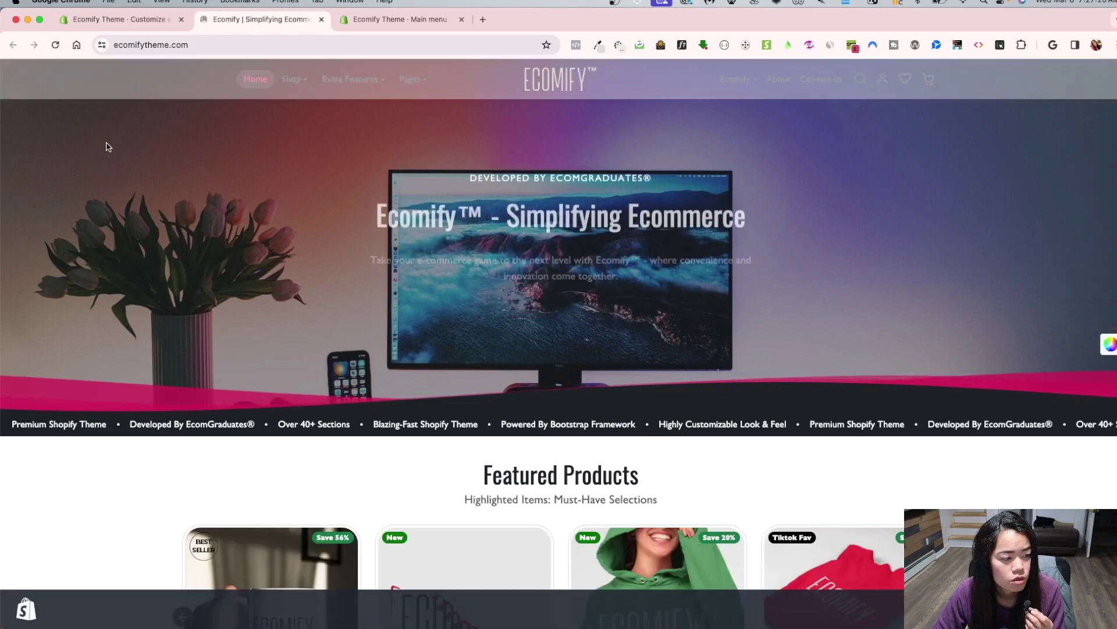
Step: Empty the cache with a hard reload, then check a product page and the homepage
right_click(104, 148)
left_click(116, 400)
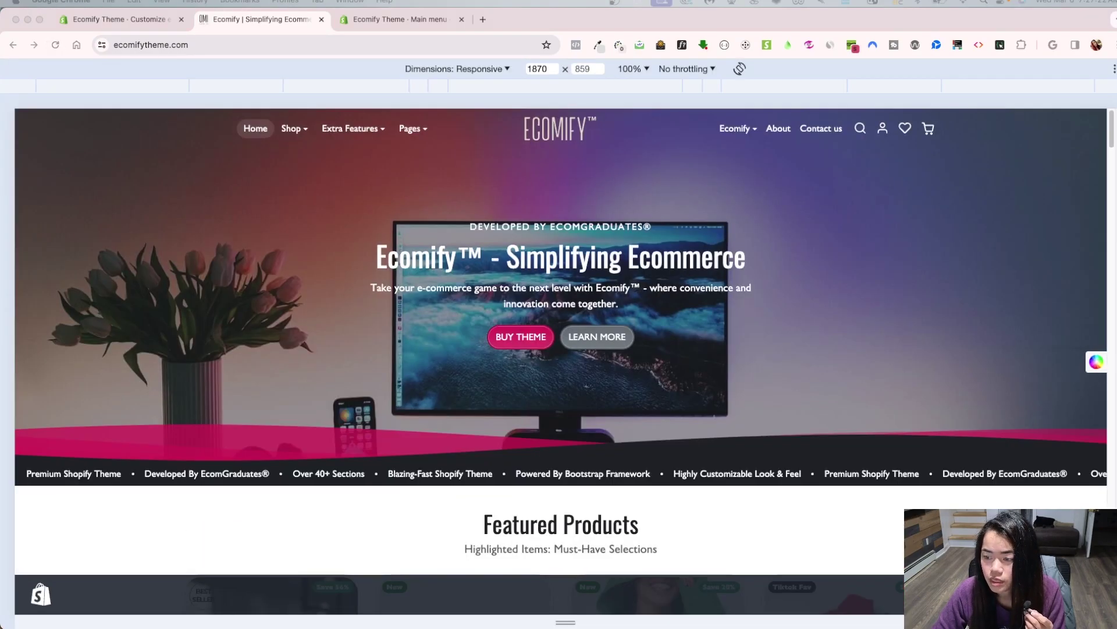
key("super+shift+m")
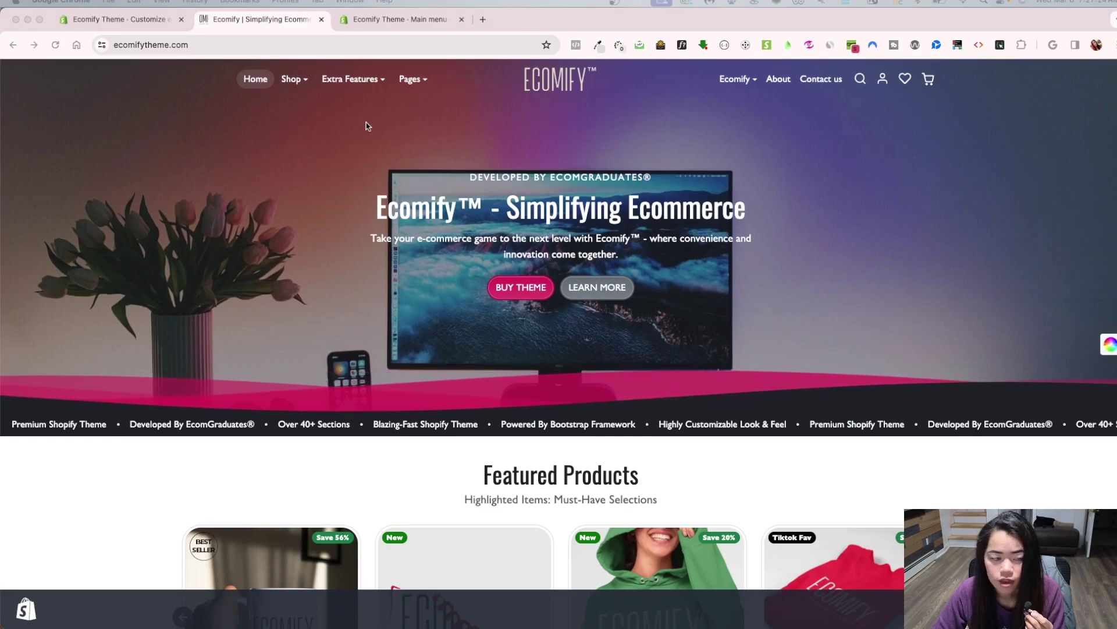
right_click(55, 45)
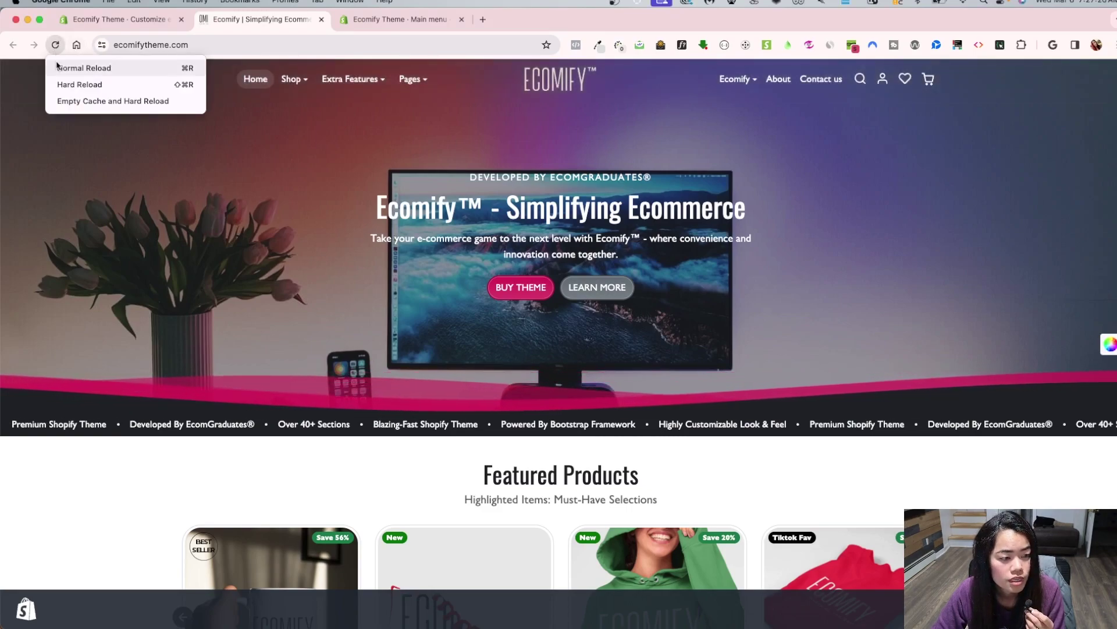
left_click(74, 101)
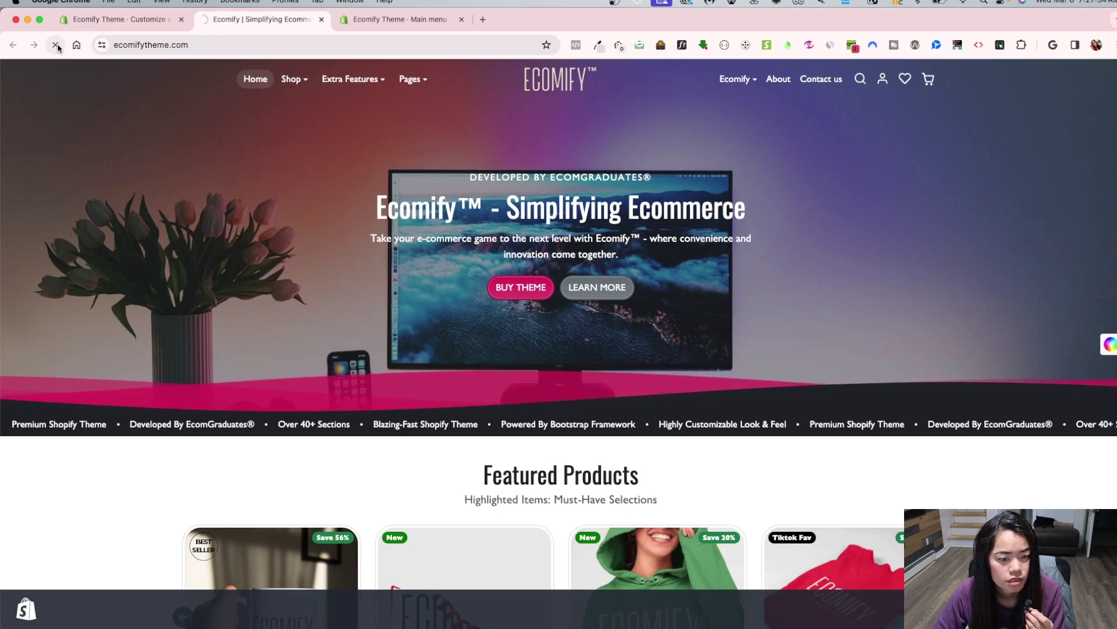
left_click(476, 557)
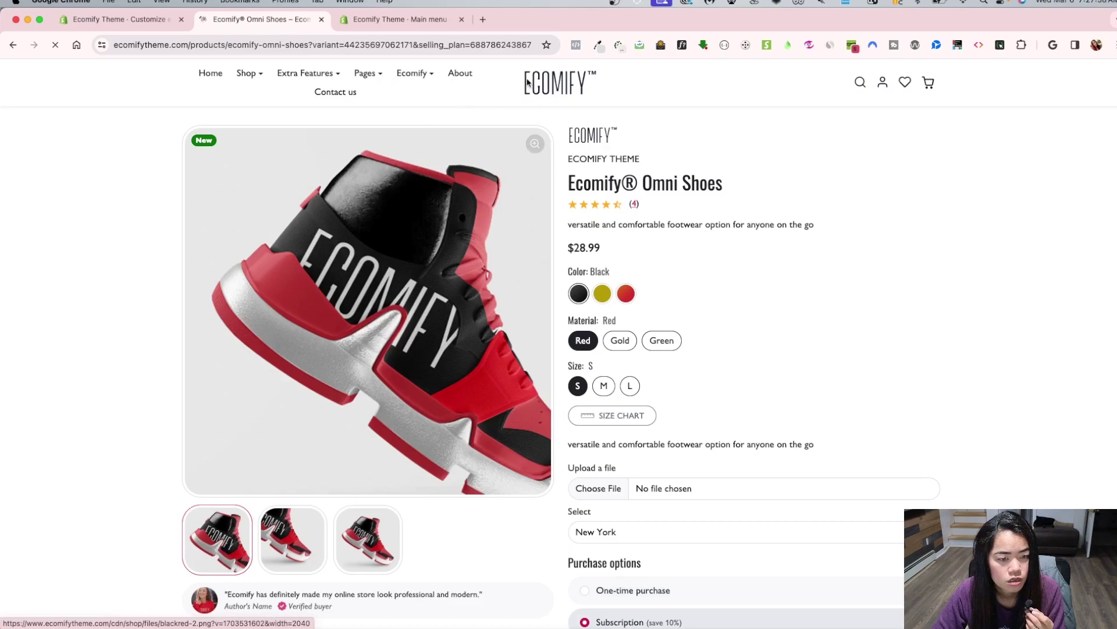
left_click(546, 114)
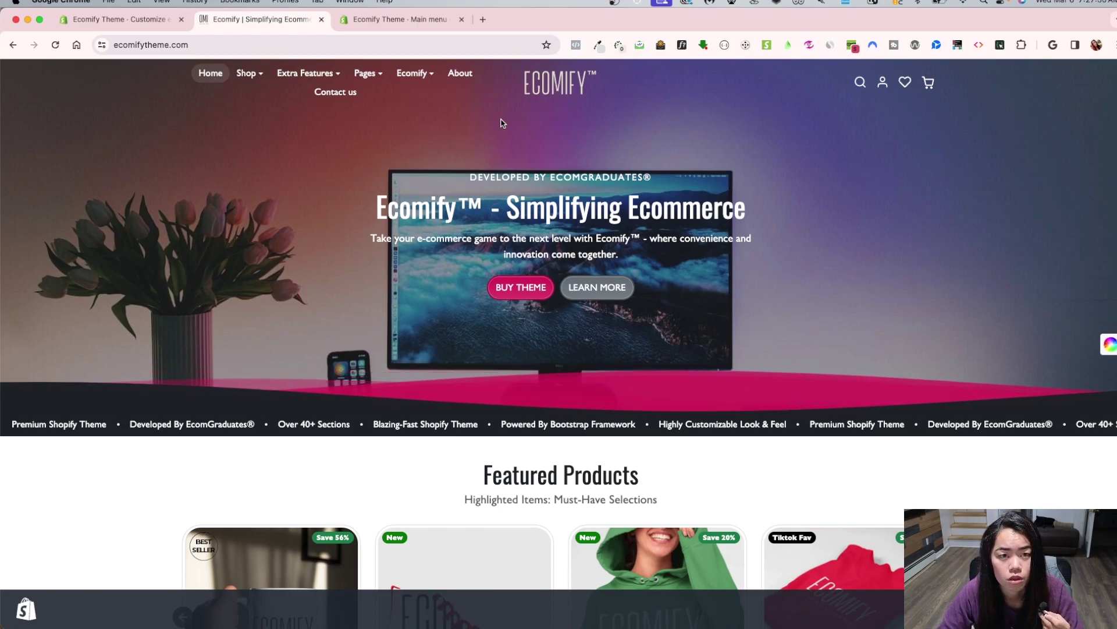
left_click(122, 20)
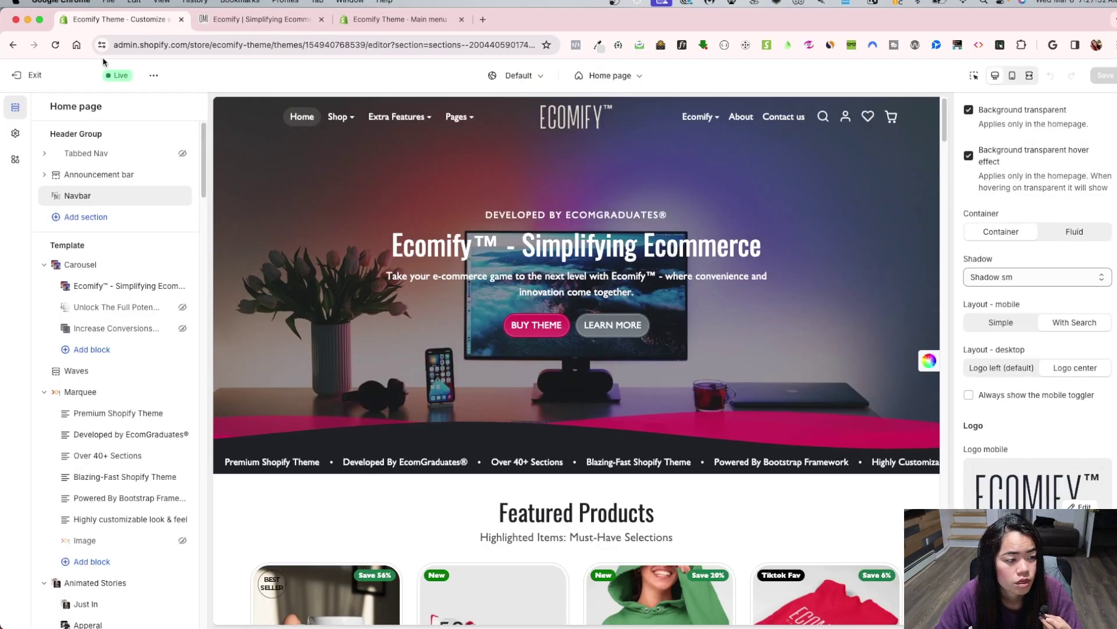
left_click(56, 45)
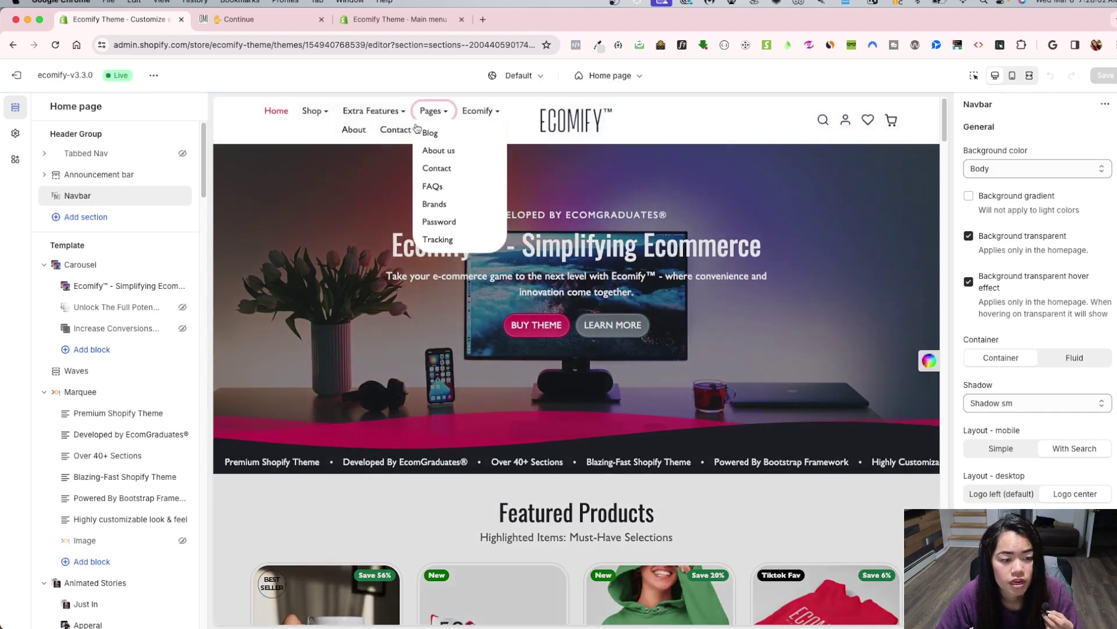
left_click(434, 111)
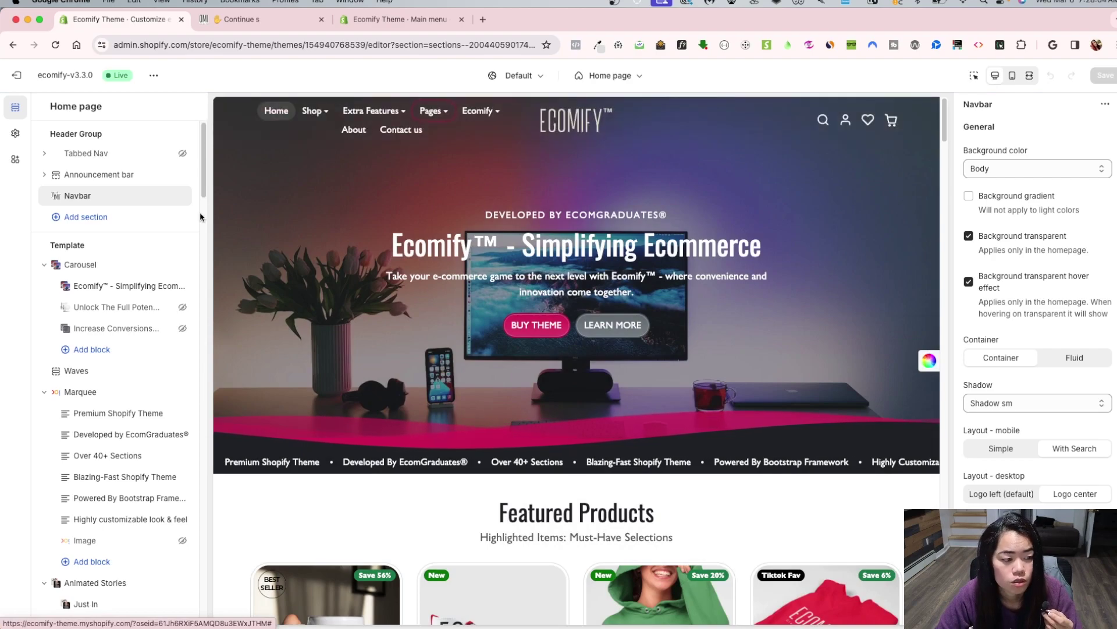
scroll(1025, 373, "down", 5)
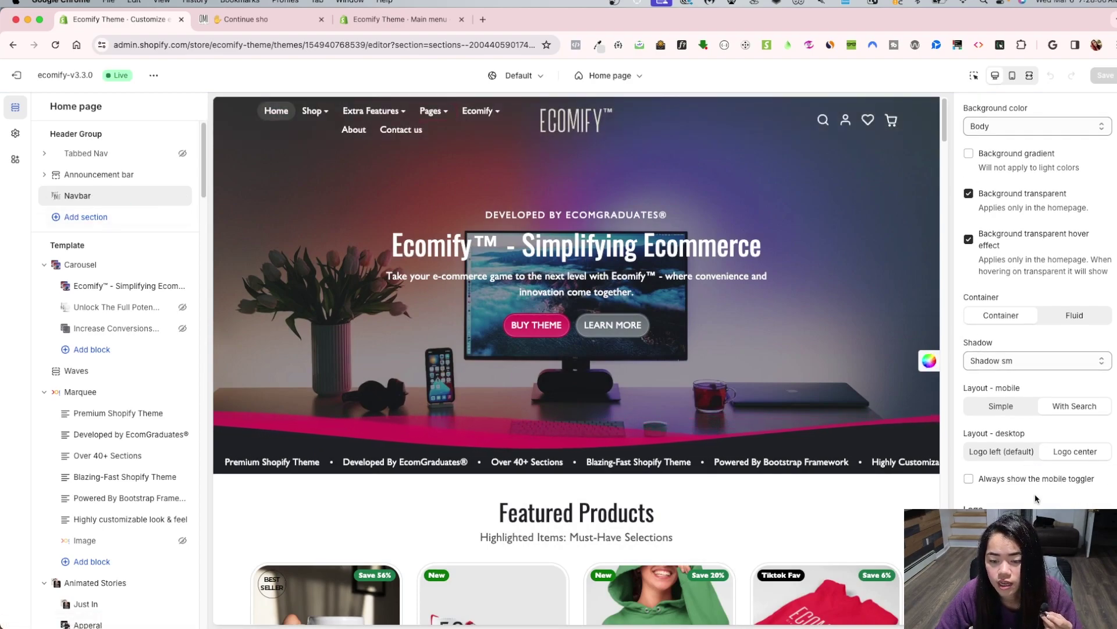
scroll(1042, 448, "down", 8)
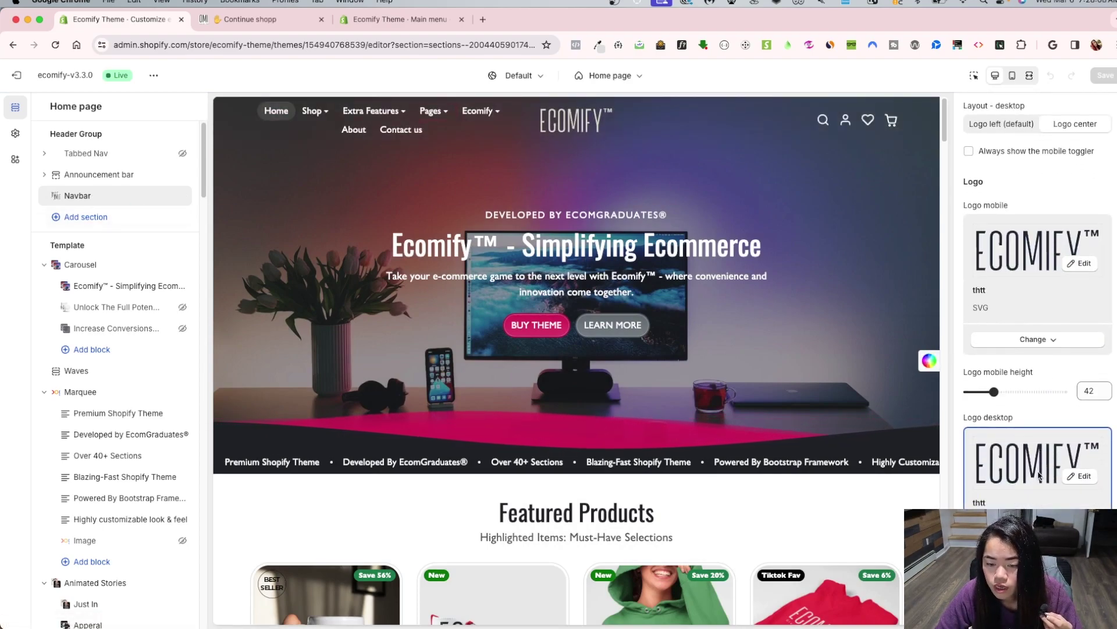
scroll(1047, 448, "up", 15)
scroll(1024, 477, "down", 1)
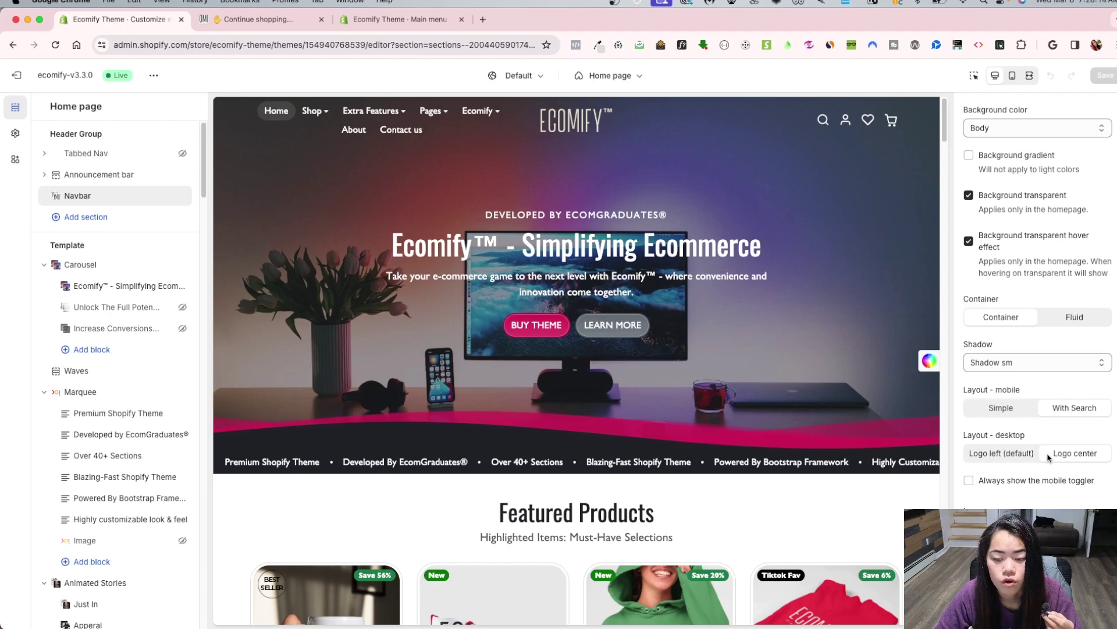
left_click(1012, 454)
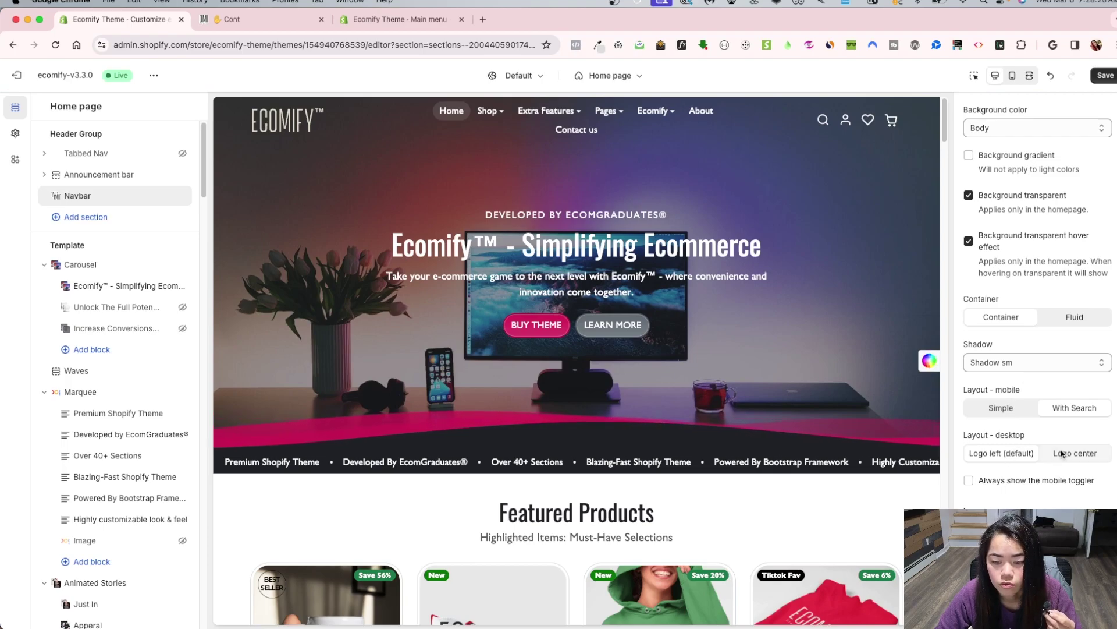
Step: Toggle the full-width preview twice to check the logo-left navbar, then view the storefront
left_click(1036, 77)
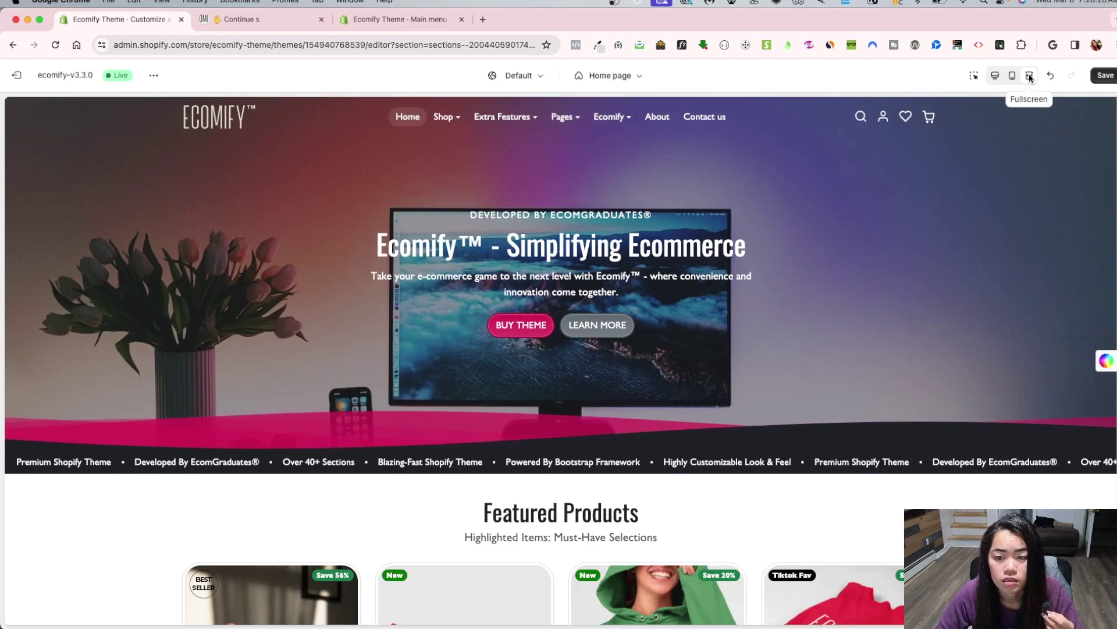
left_click(996, 76)
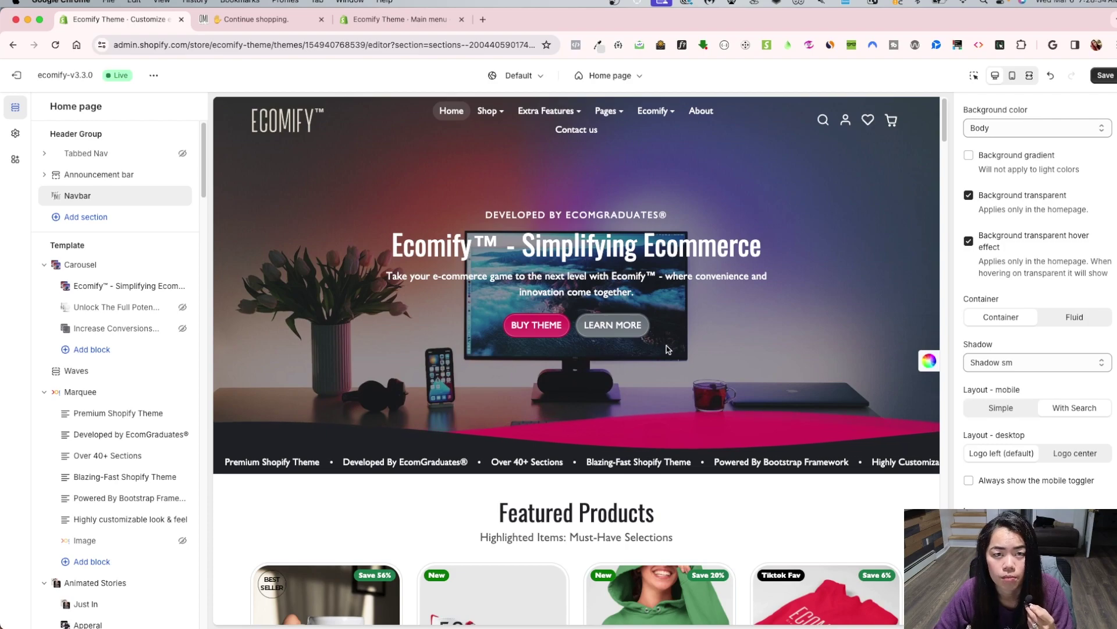
left_click(1030, 76)
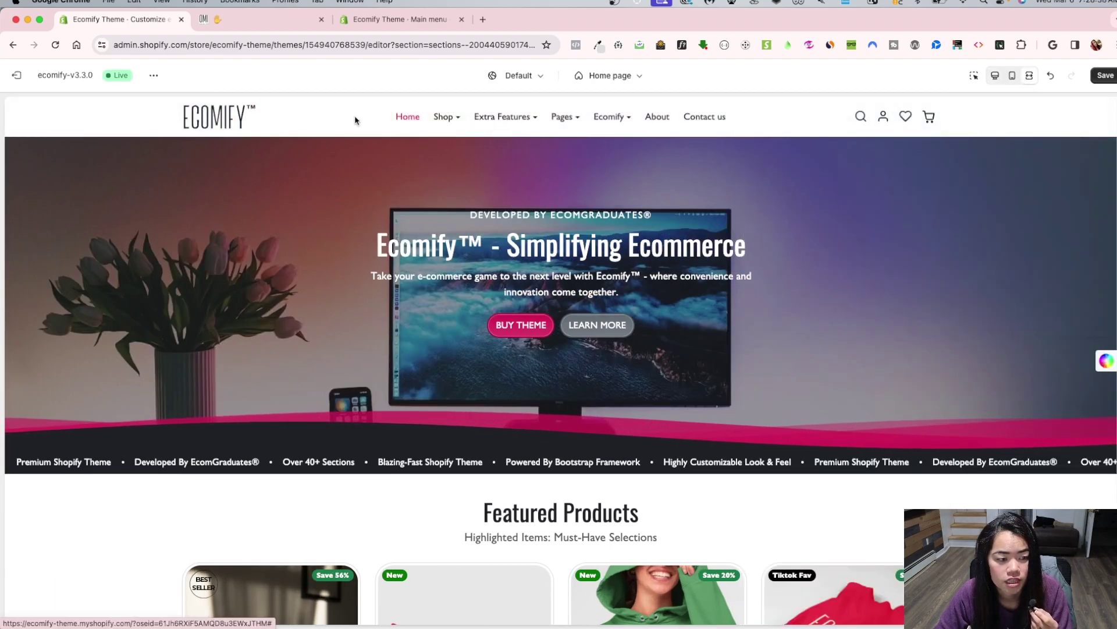
left_click(996, 75)
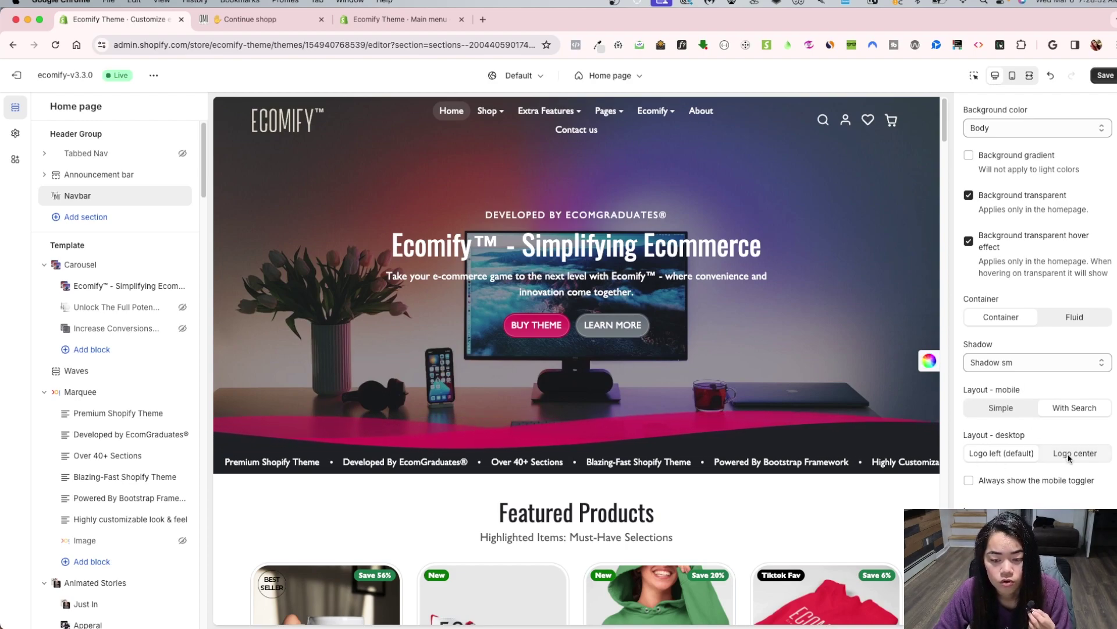
left_click(256, 19)
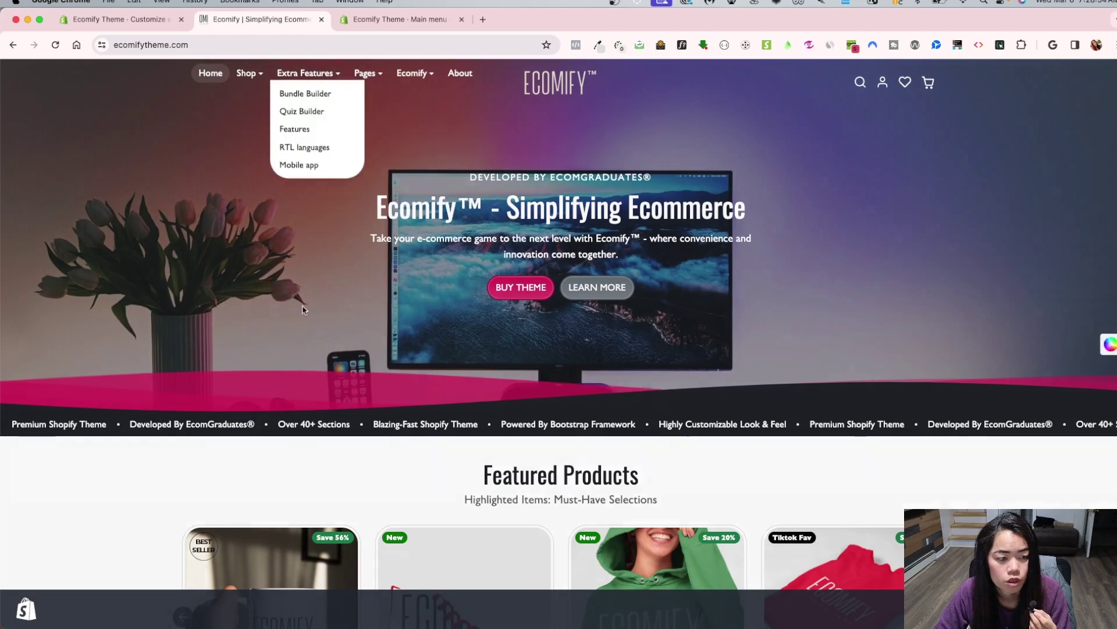
Step: Add a new '|' menu item linking to # in the Main menu
left_click(446, 22)
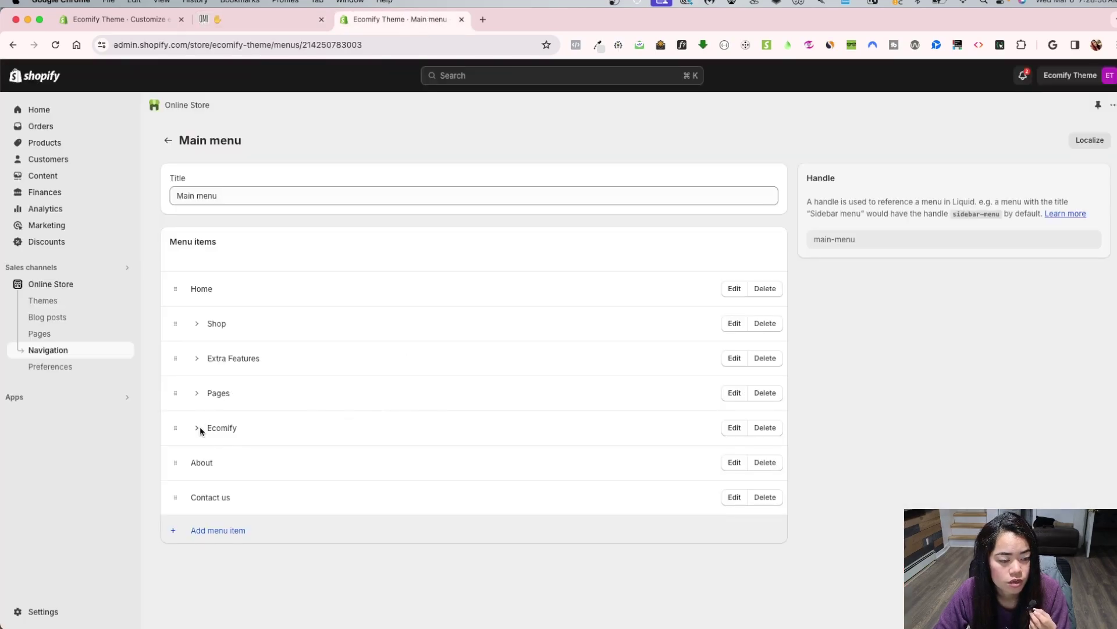
left_click(227, 531)
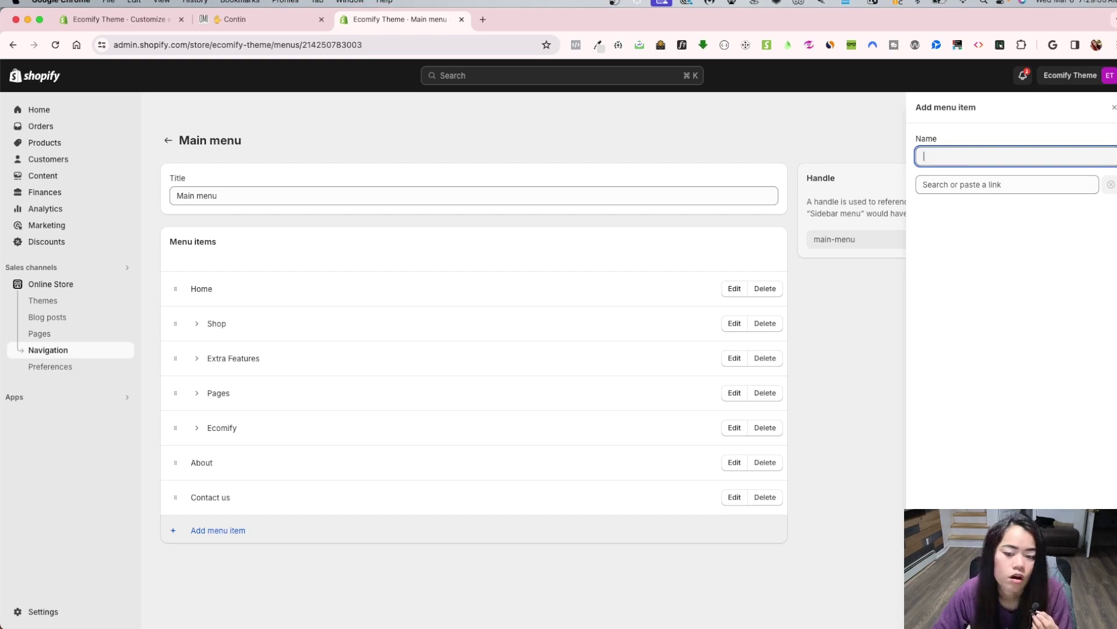
left_click(973, 186)
type("#")
left_click(954, 213)
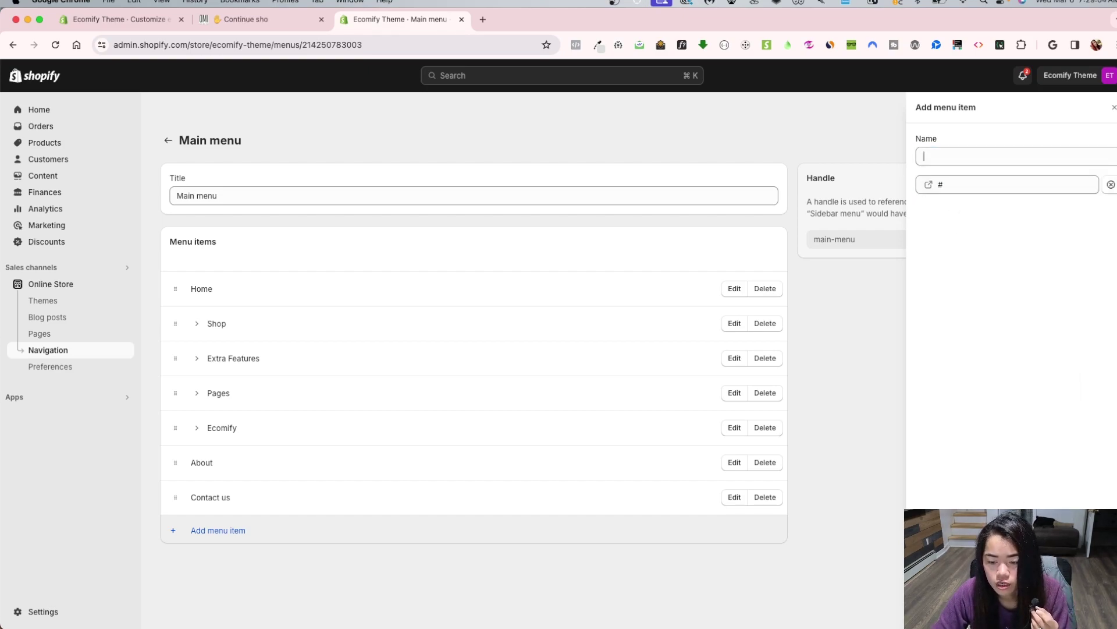
left_click(568, 477)
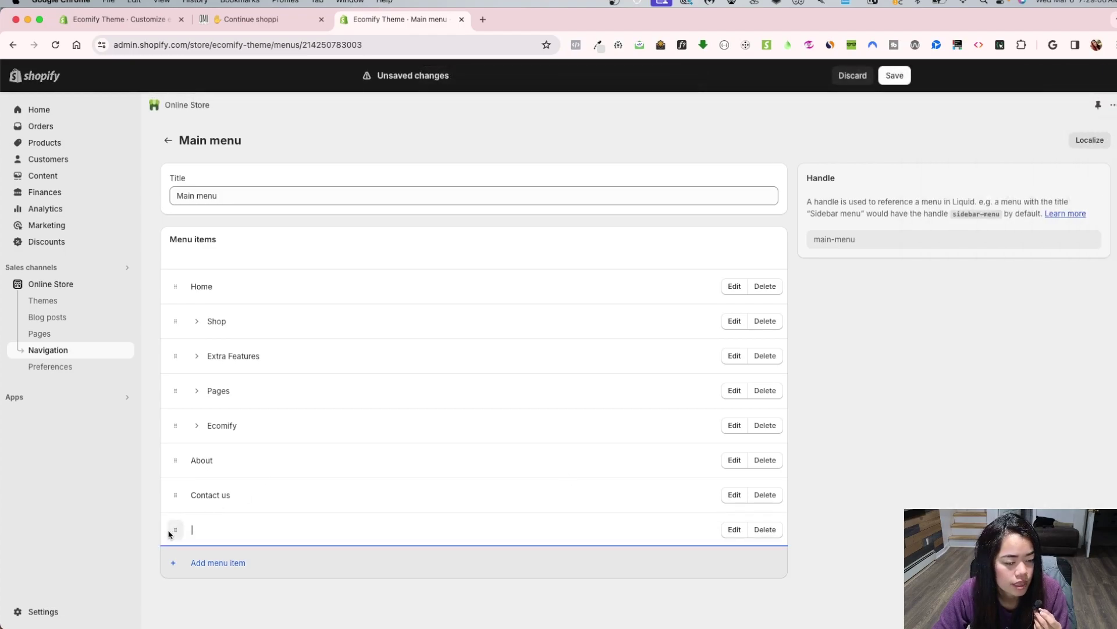
Step: Move the '|' item between Pages and Ecomify, save the menu, and return to the theme editor
left_click_drag(170, 533, 175, 445)
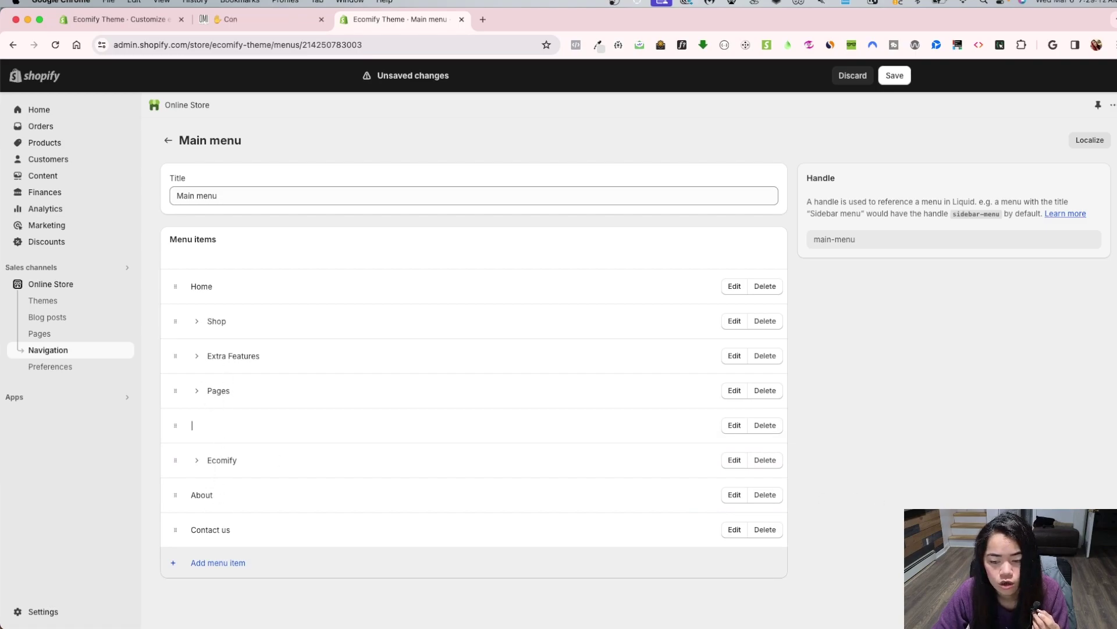
key("super+s")
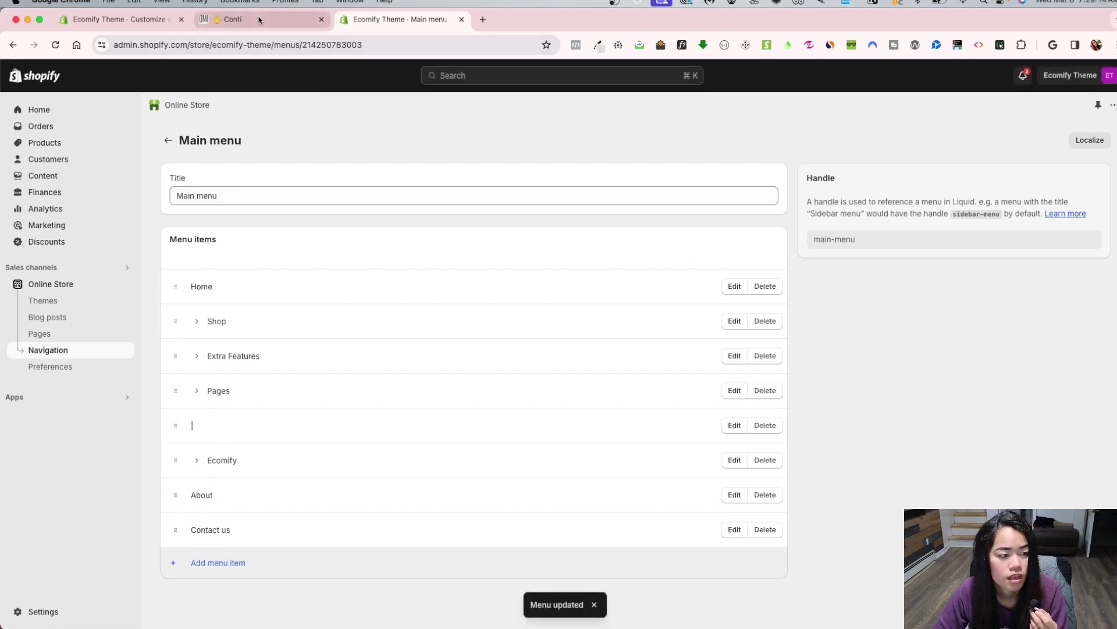
key("ctrl+shift+Tab")
key("ctrl+shift+Tab")
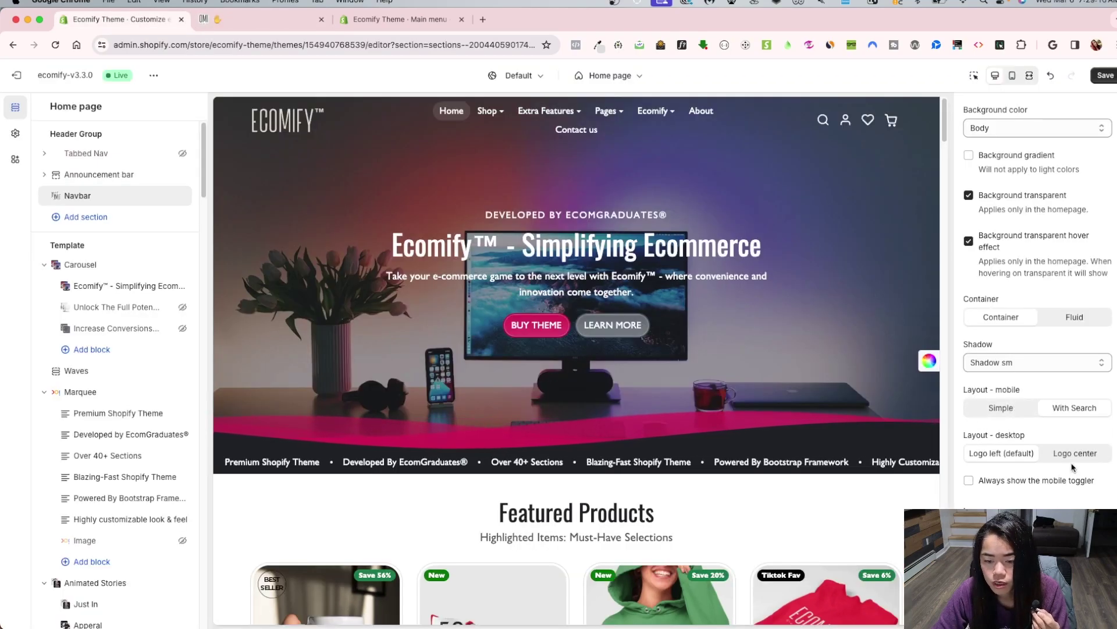
Step: Set the desktop navbar layout back to Logo center, reload the editor, and open the theme's options menu
left_click(1082, 455)
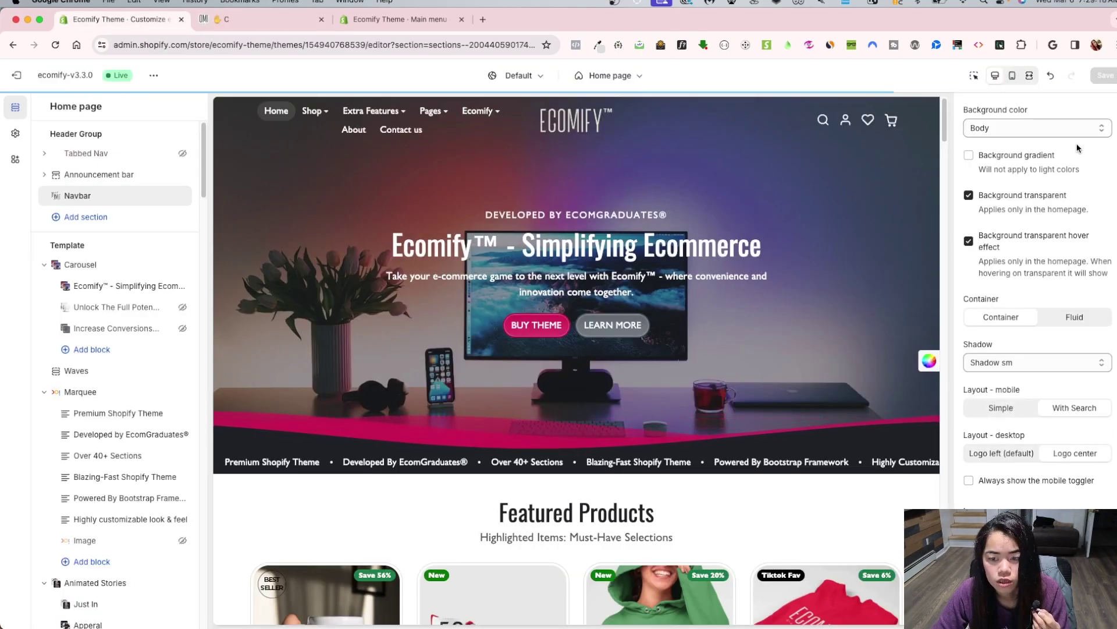
left_click(56, 46)
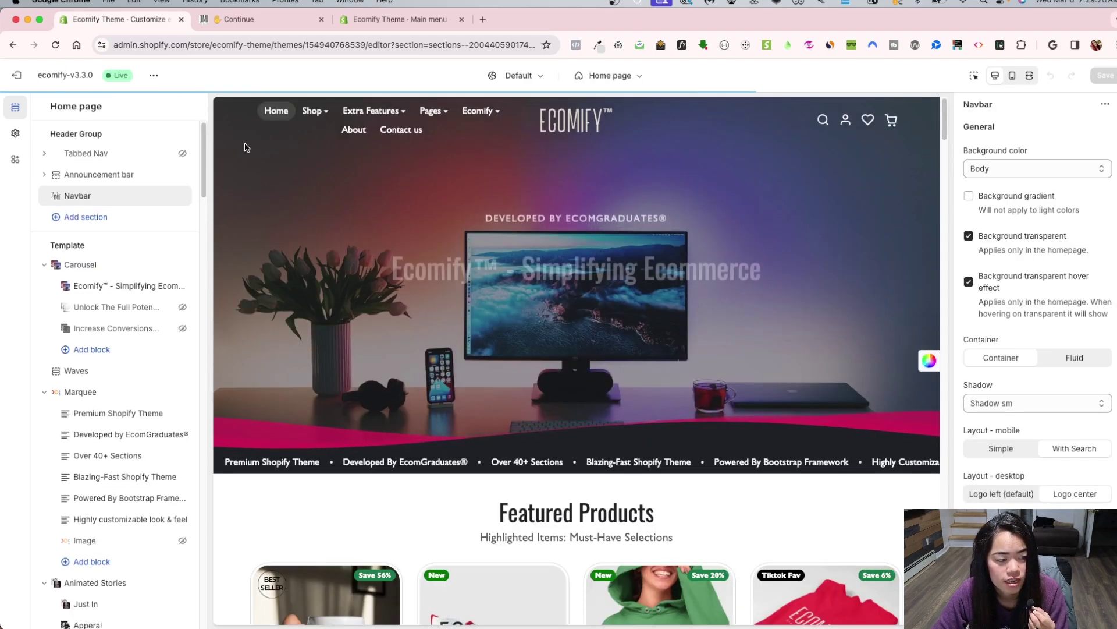
scroll(1040, 497, "down", 2)
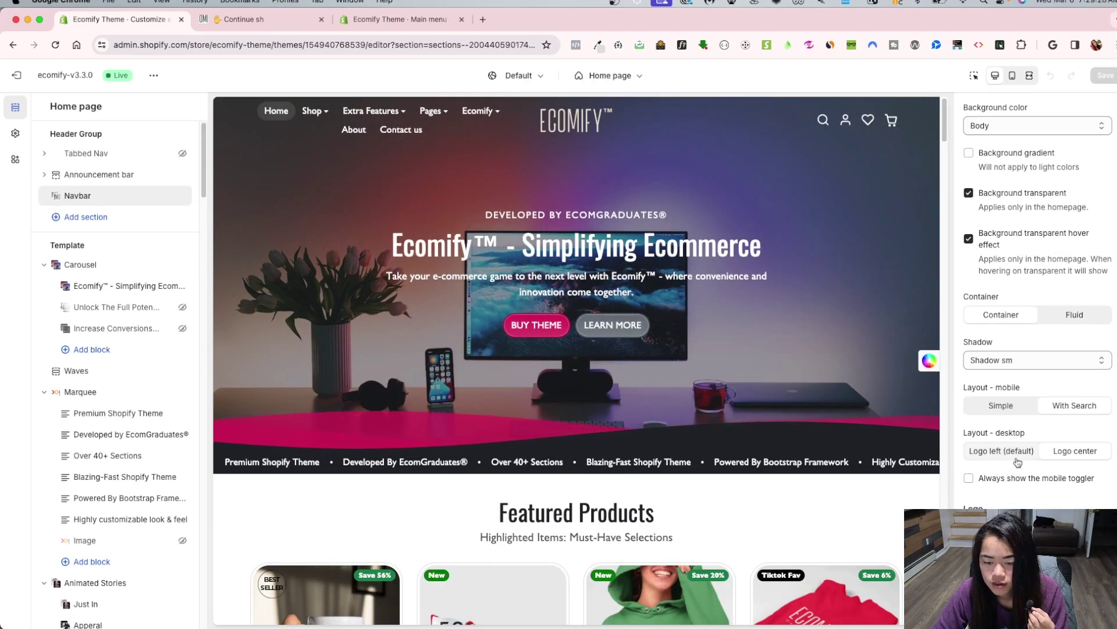
left_click(1067, 451)
left_click(1002, 451)
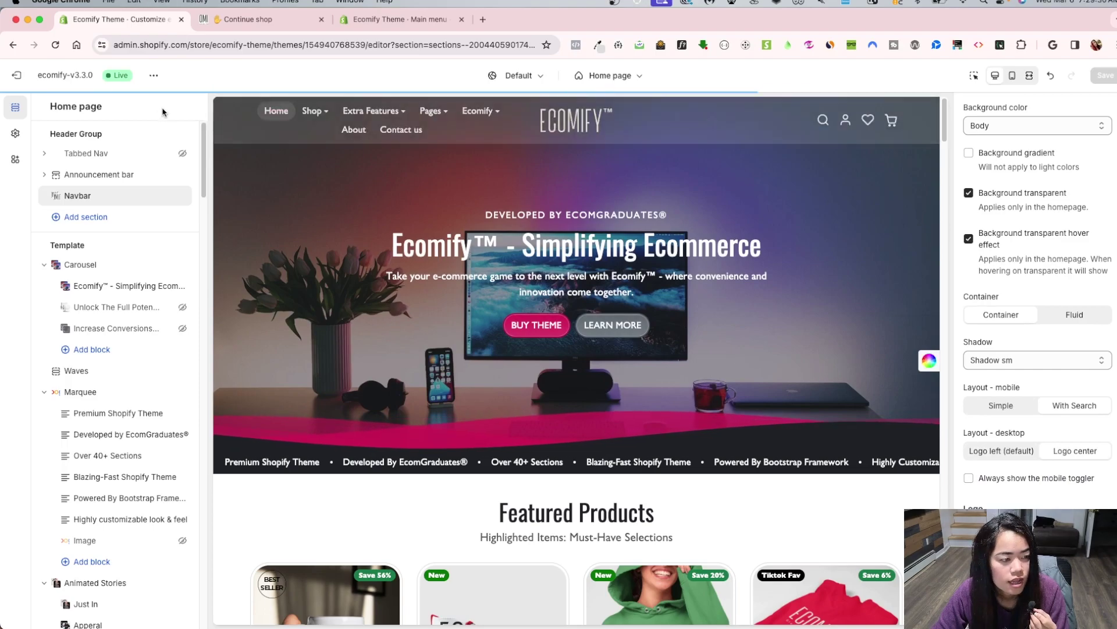
left_click(154, 75)
Step: View the live ecomifytheme.com storefront to check the split menu around the centred logo
left_click(69, 191)
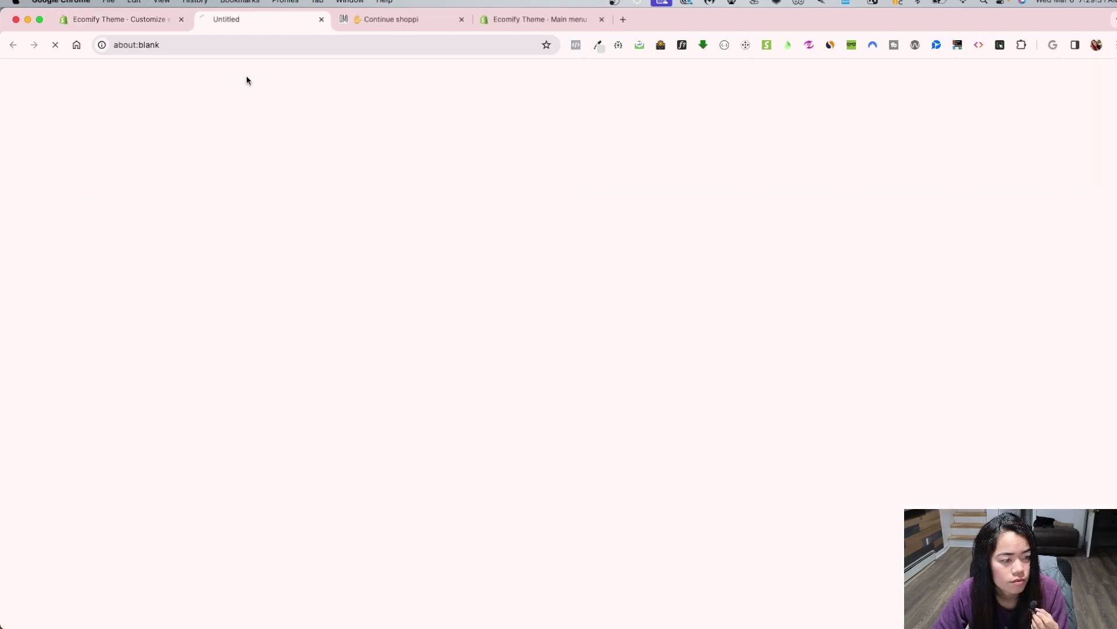
left_click(389, 20)
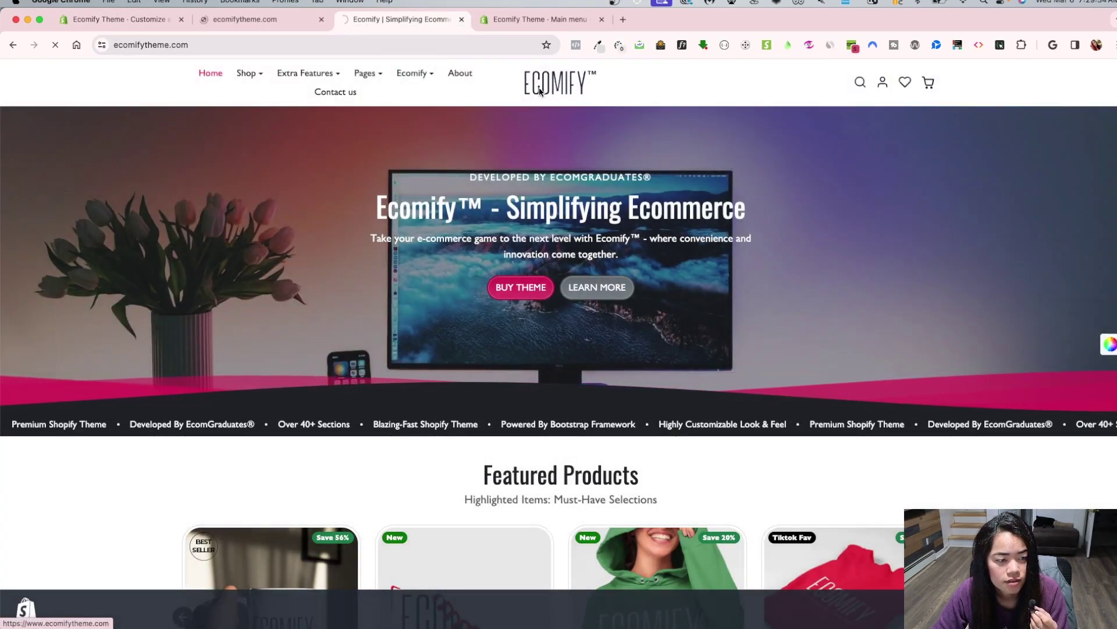